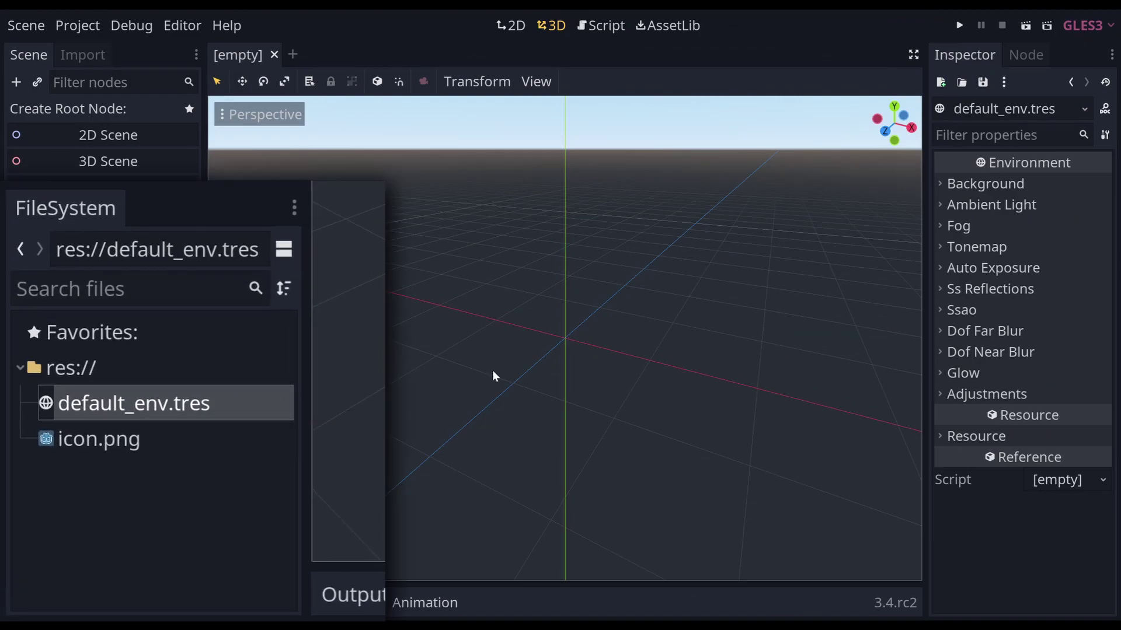
Show the ProceduralSky's top colour, horizon colour, curve and energy in a widened Inspector.
{"action": "middle_click_drag", "start_coordinate": [461, 337], "coordinate": [356, 333]}
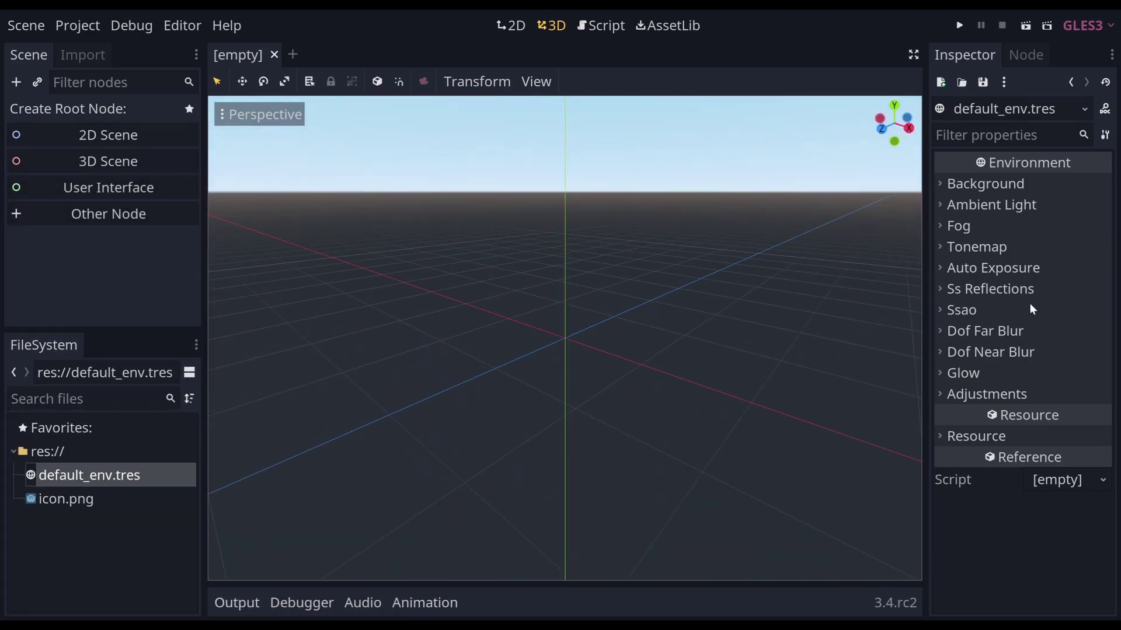
{"action": "left_click", "coordinate": [952, 184]}
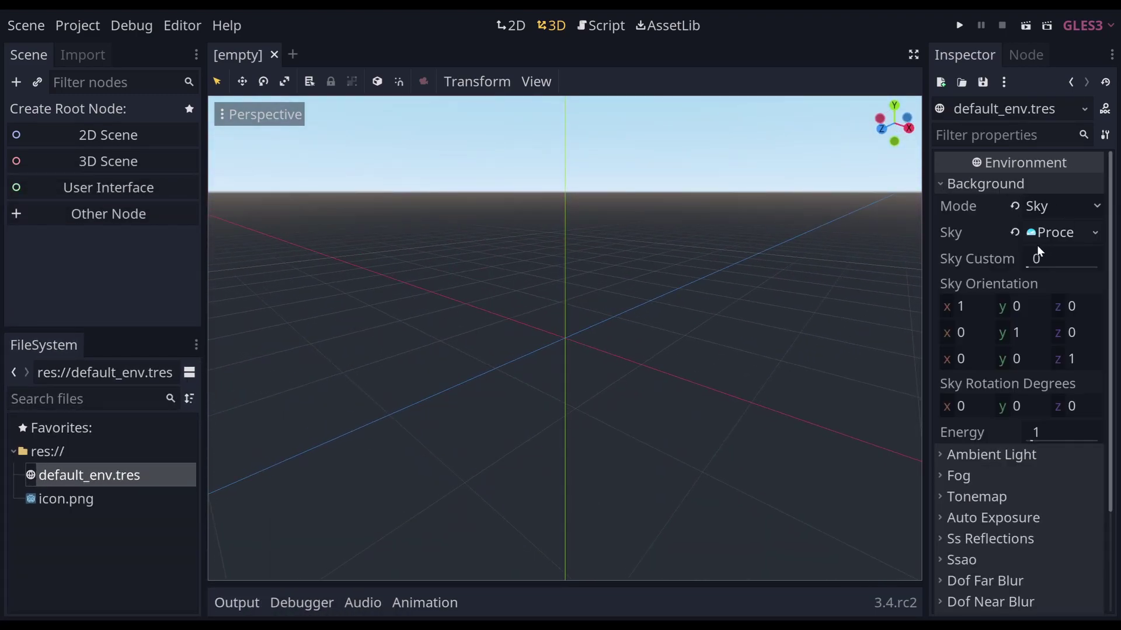
{"action": "left_click_drag", "start_coordinate": [926, 303], "coordinate": [782, 331]}
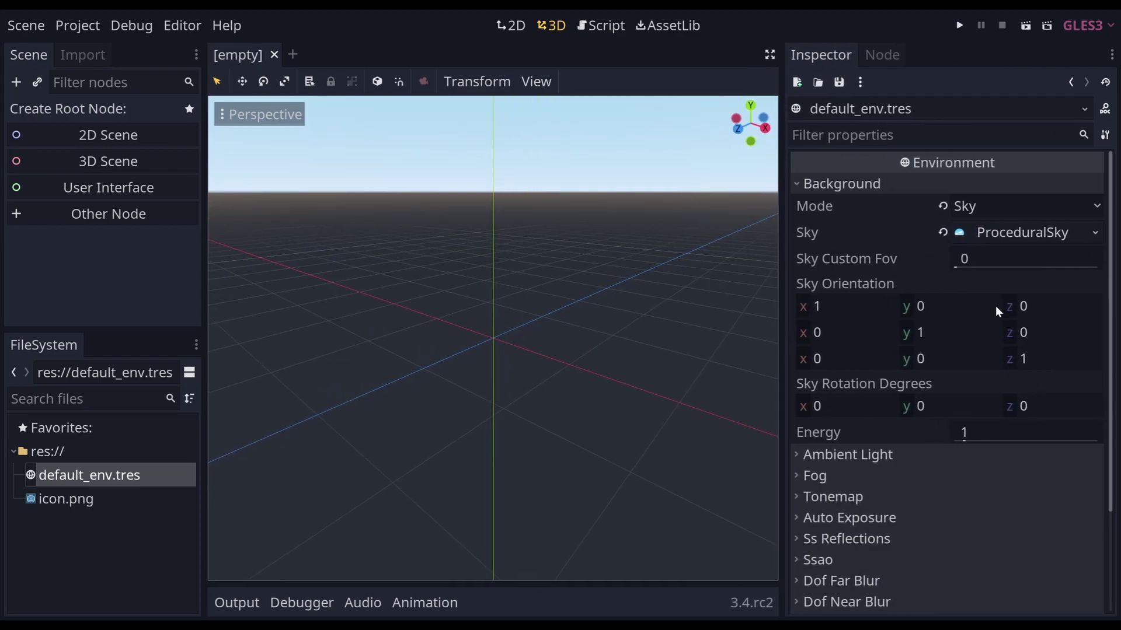
{"action": "left_click", "coordinate": [1023, 232]}
{"action": "left_click", "coordinate": [817, 283]}
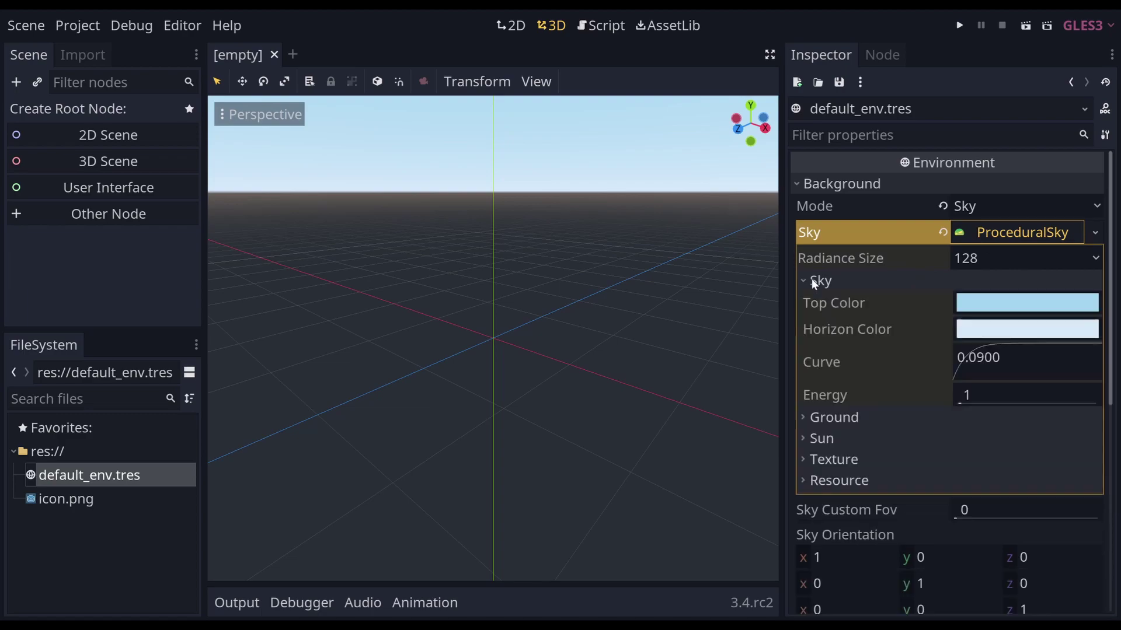
{"action": "left_click", "coordinate": [1018, 306]}
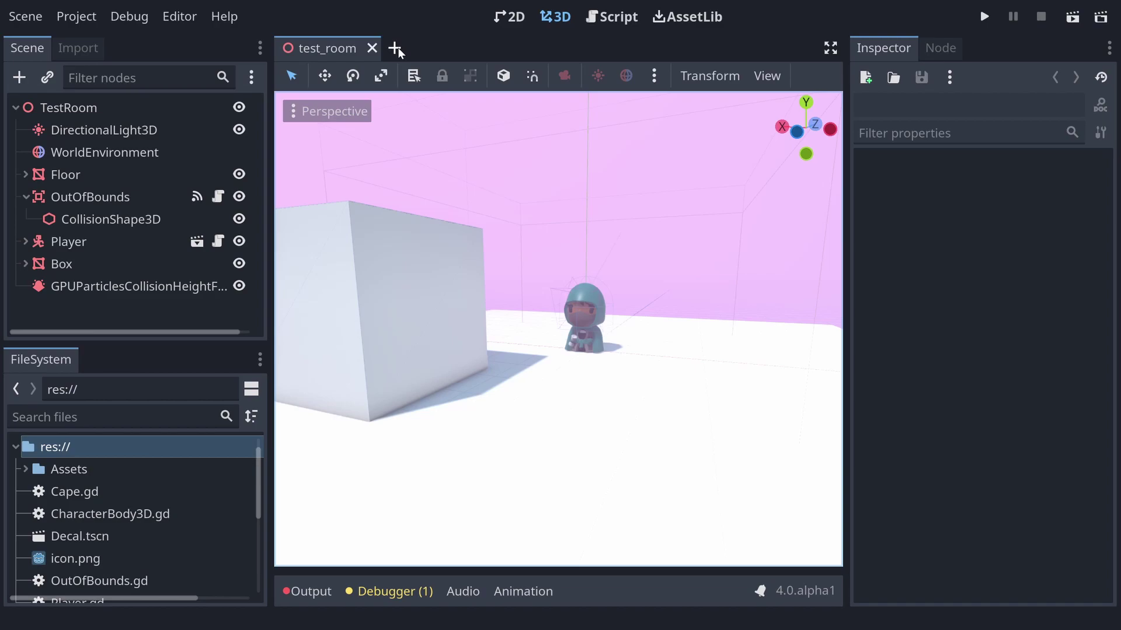
Create a new 3D scene with a Node3D root and a Camera3D child set as current.
{"action": "left_click", "coordinate": [396, 49]}
{"action": "left_click", "coordinate": [126, 163]}
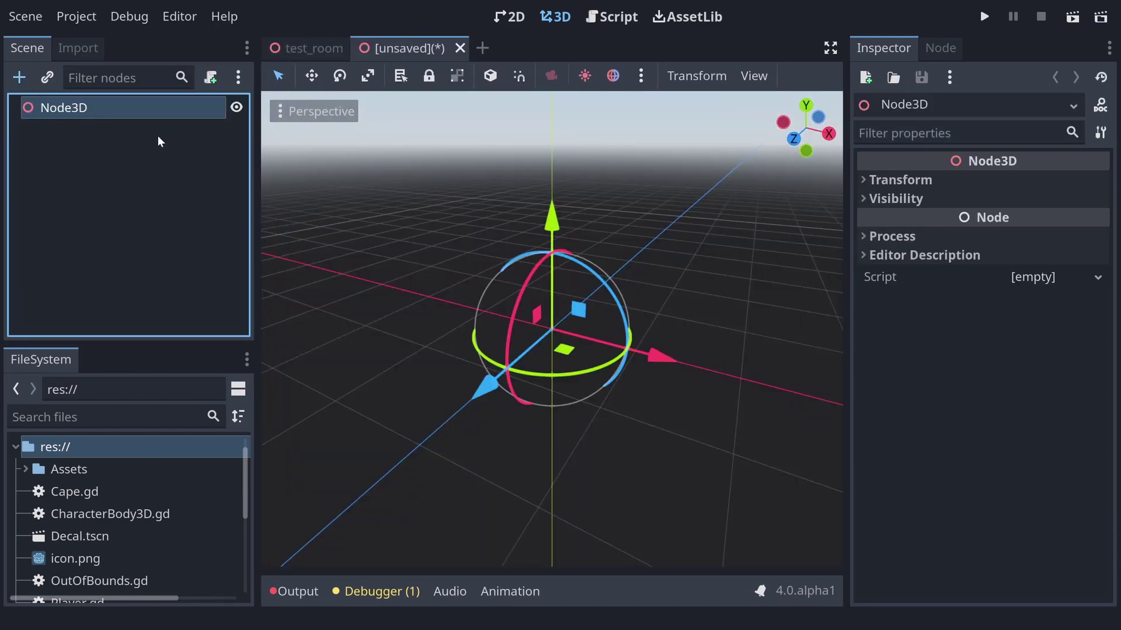
{"action": "key", "text": "ctrl+v"}
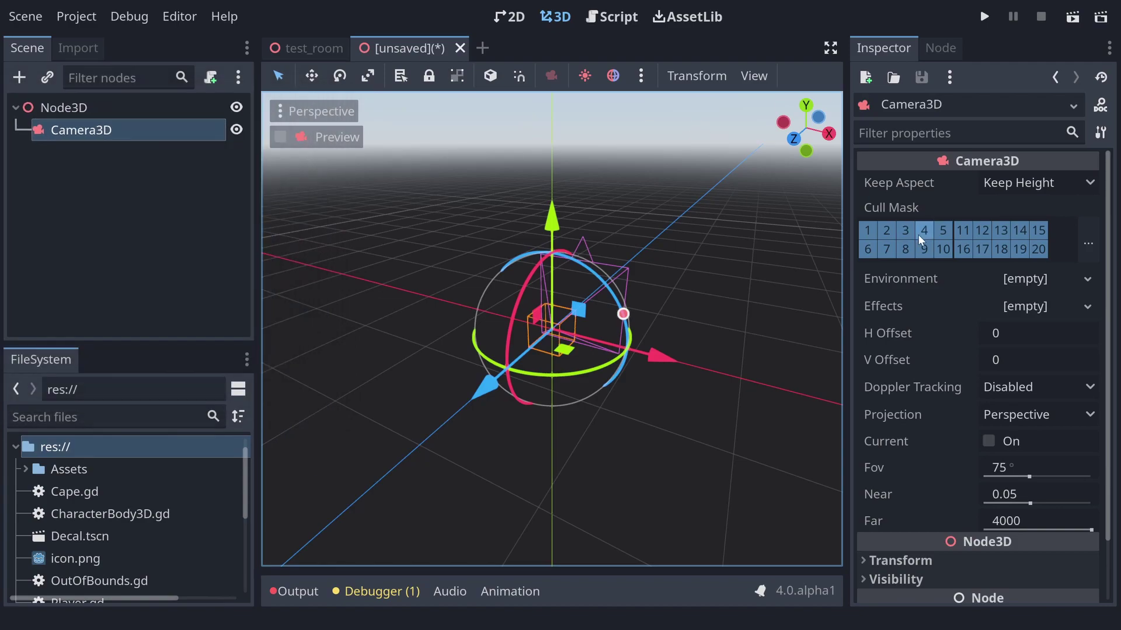
{"action": "left_click", "coordinate": [989, 441]}
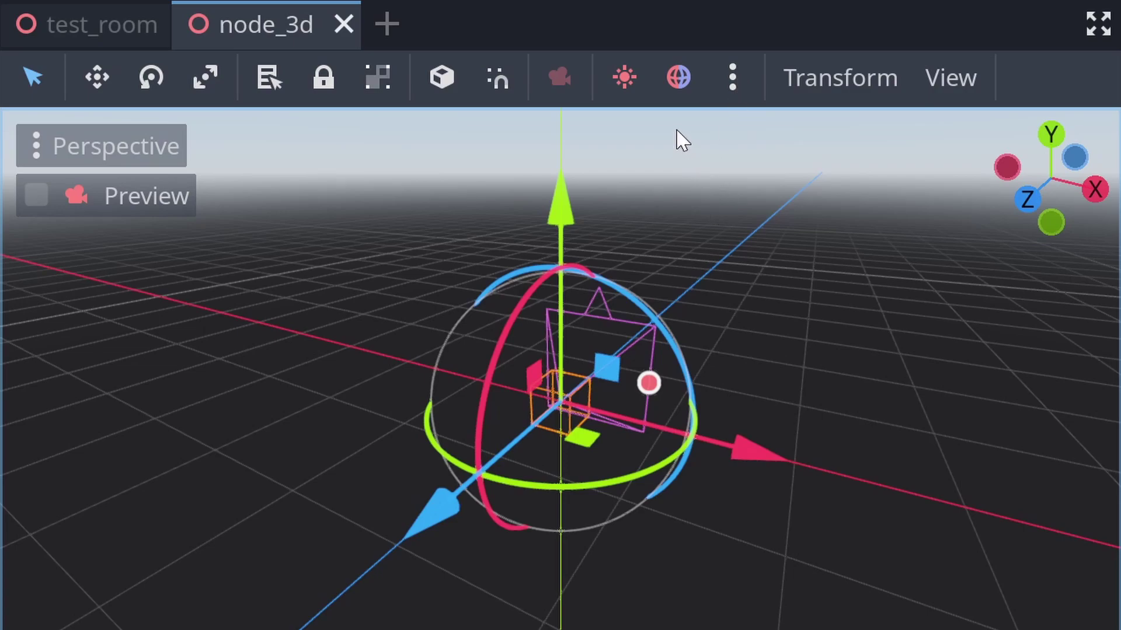
Toggle the preview sky off and back on, then show the preview sun and environment settings.
{"action": "left_click", "coordinate": [676, 82]}
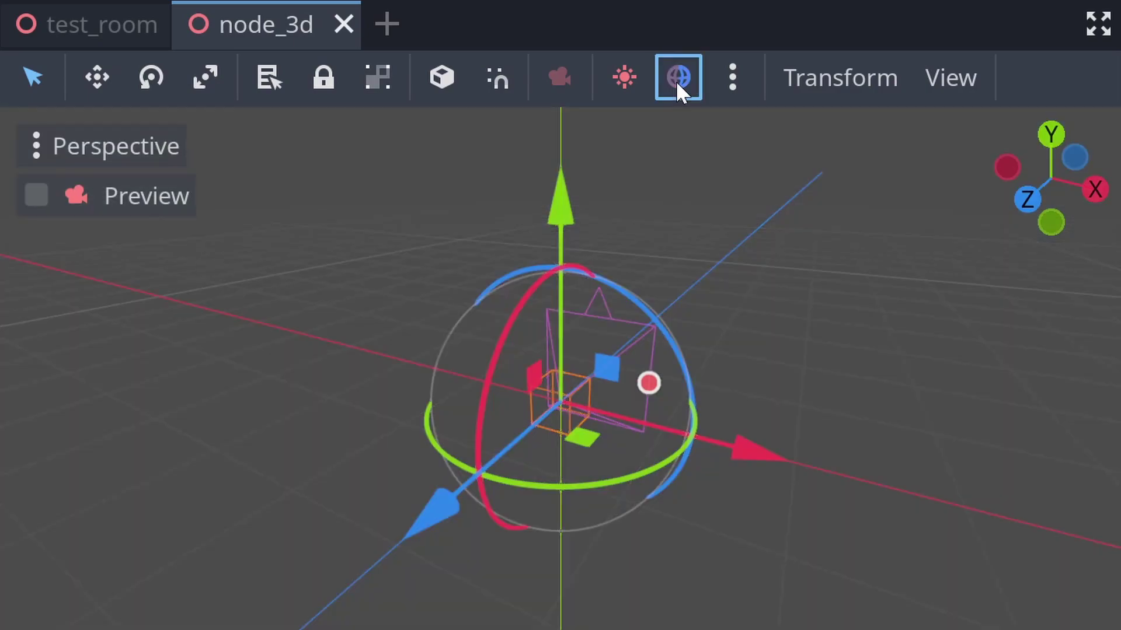
{"action": "left_click", "coordinate": [676, 80]}
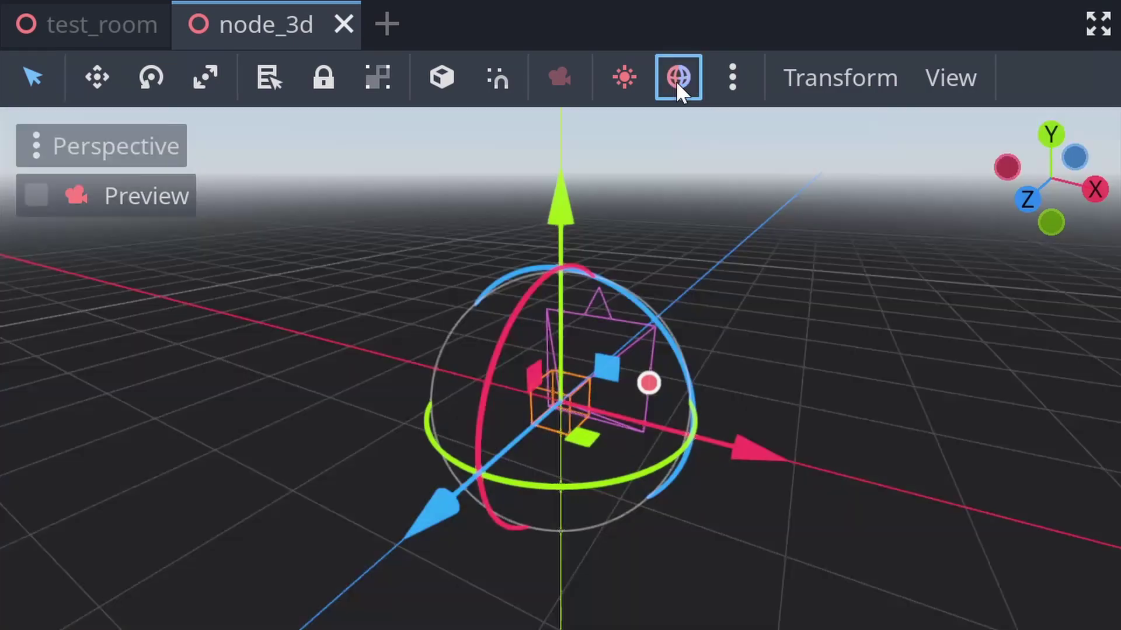
{"action": "scroll", "coordinate": [695, 245], "scroll_direction": "up", "scroll_amount": 1}
{"action": "middle_click_drag", "start_coordinate": [690, 199], "coordinate": [741, 226]}
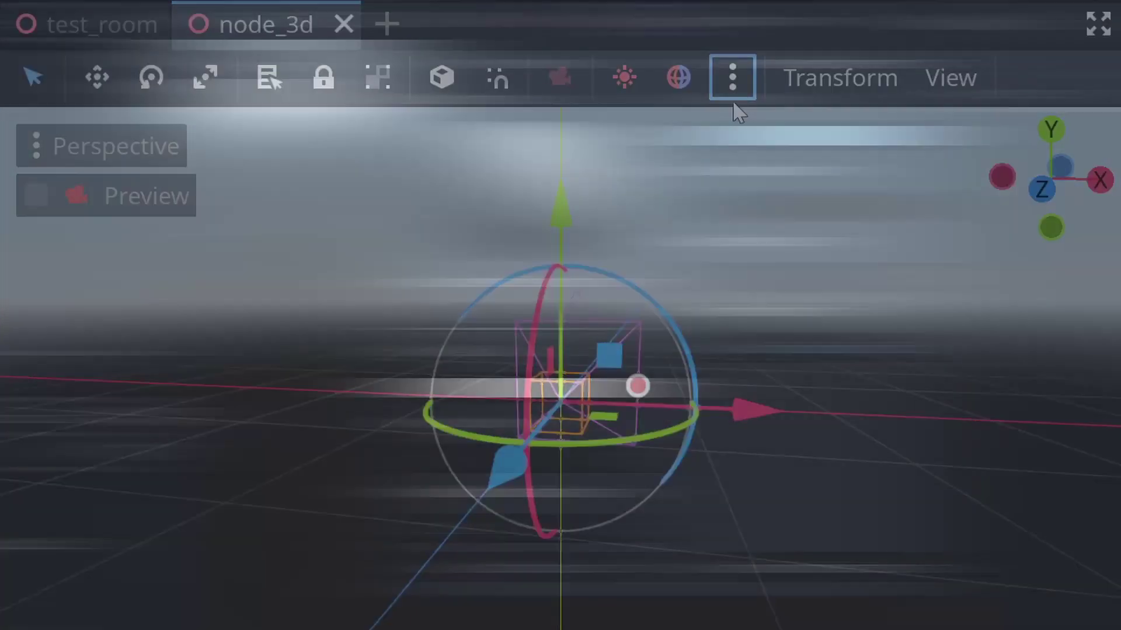
{"action": "left_click", "coordinate": [732, 77]}
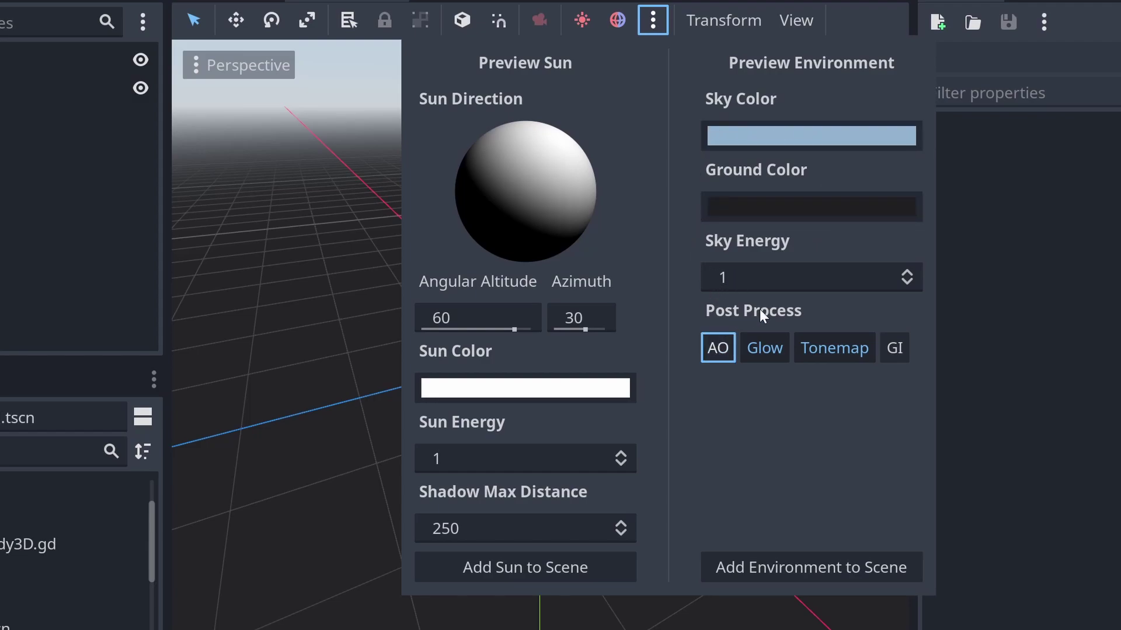
Try the GI preview option and set the preview sun altitude to 24, then back to 60.
{"action": "left_click", "coordinate": [886, 351]}
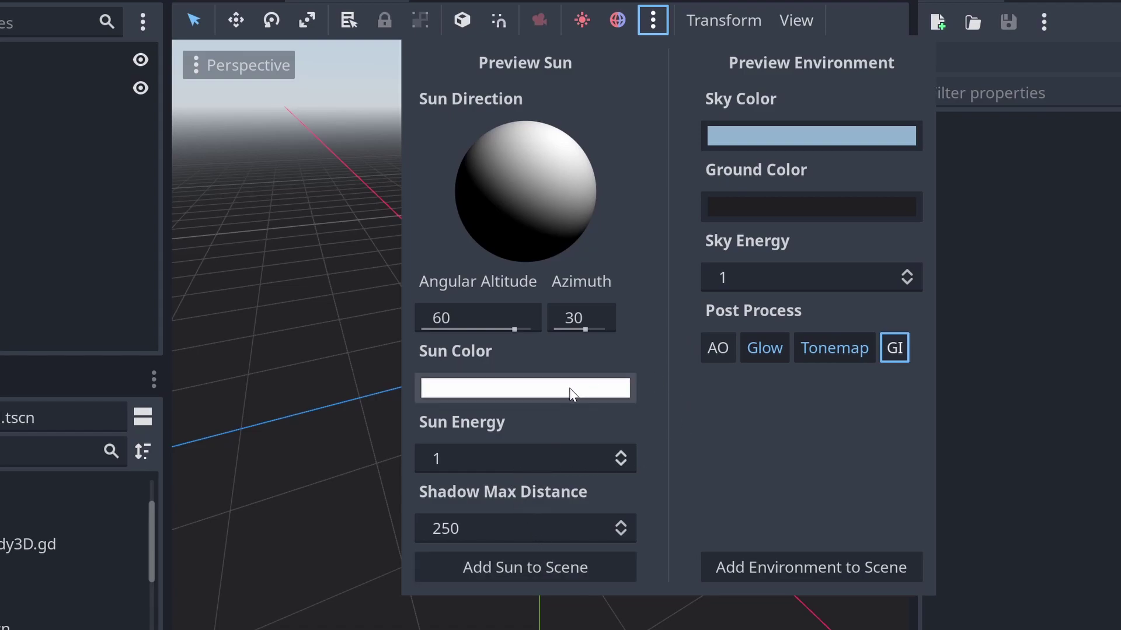
{"action": "left_click", "coordinate": [487, 315]}
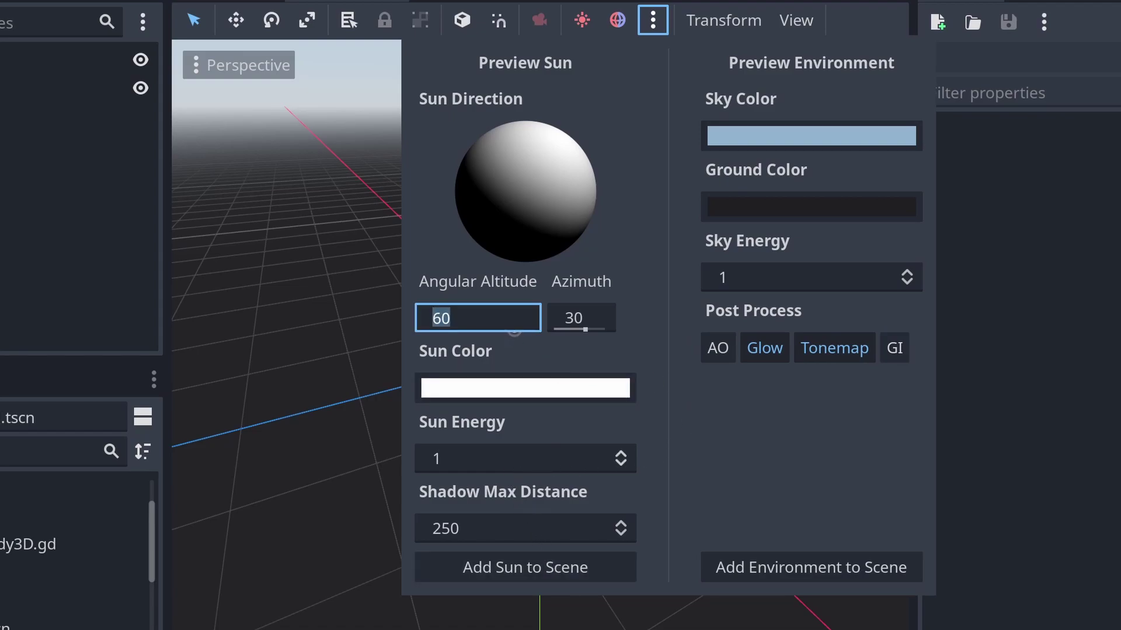
{"action": "type", "text": "24"}
{"action": "key", "text": "Return"}
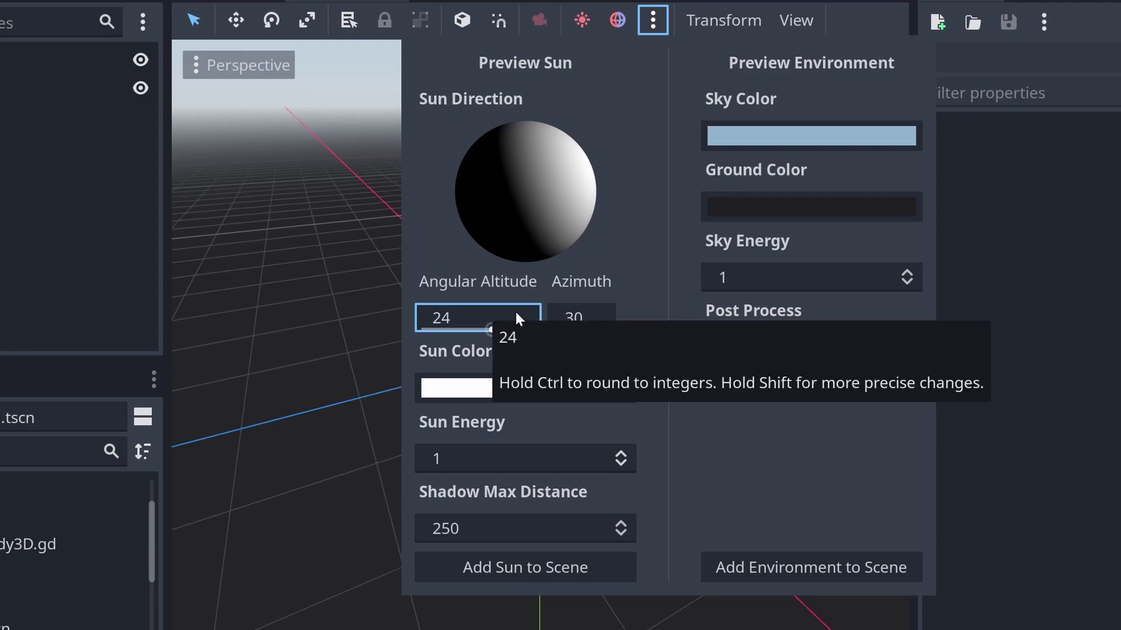
{"action": "left_click", "coordinate": [595, 327]}
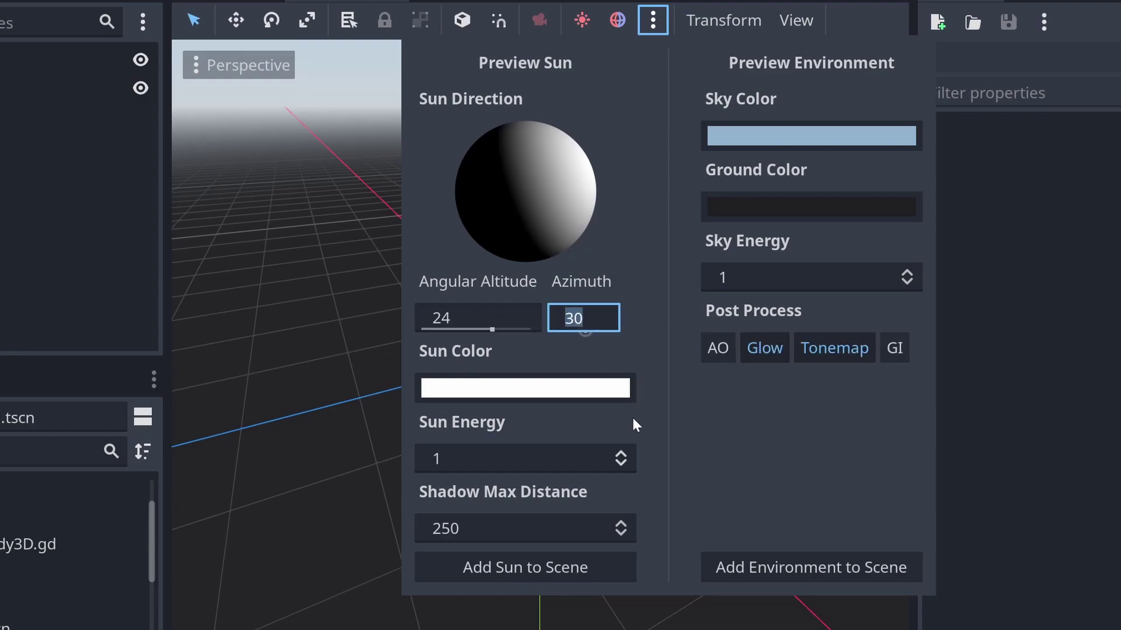
{"action": "left_click", "coordinate": [486, 327]}
{"action": "type", "text": "60"}
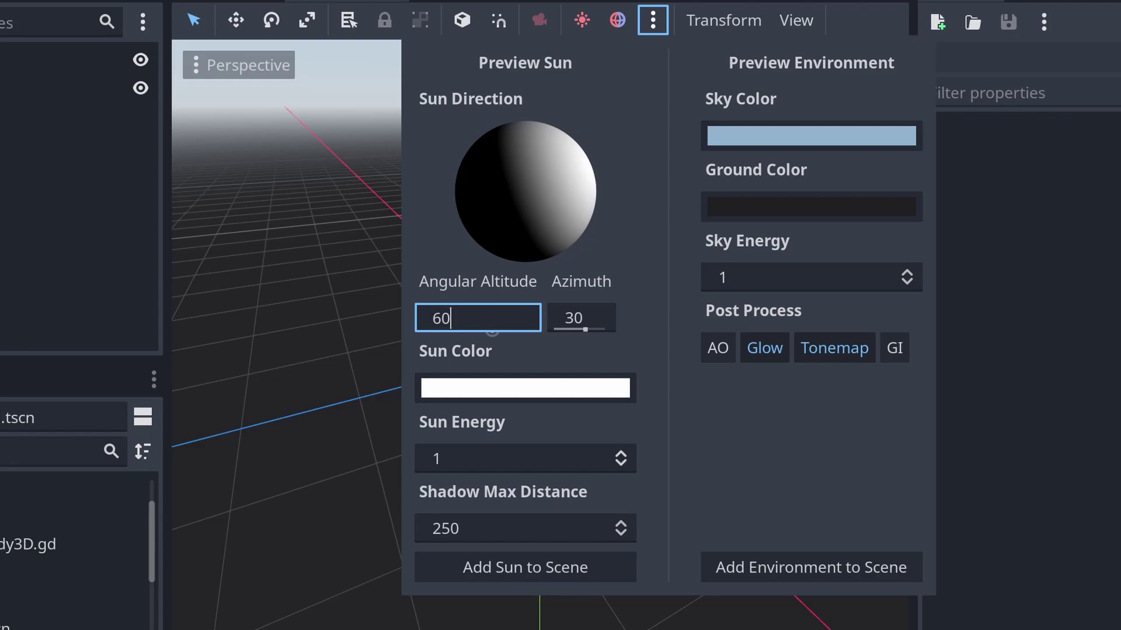
{"action": "key", "text": "Return"}
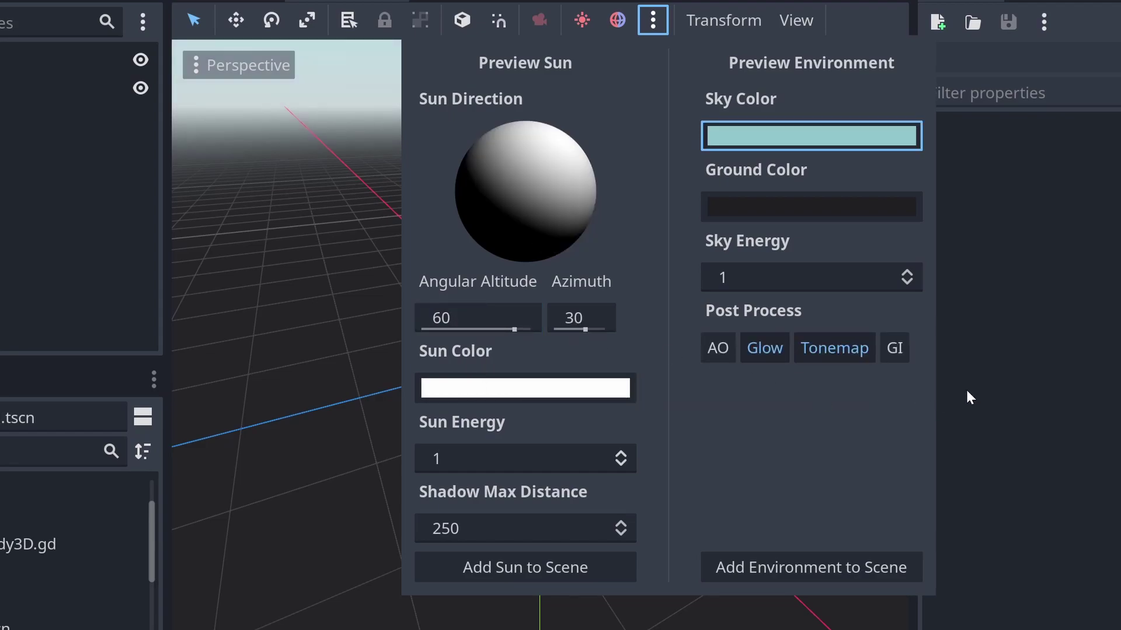
Add the preview environment and preview sun to the scene as nodes.
{"action": "left_click", "coordinate": [817, 571]}
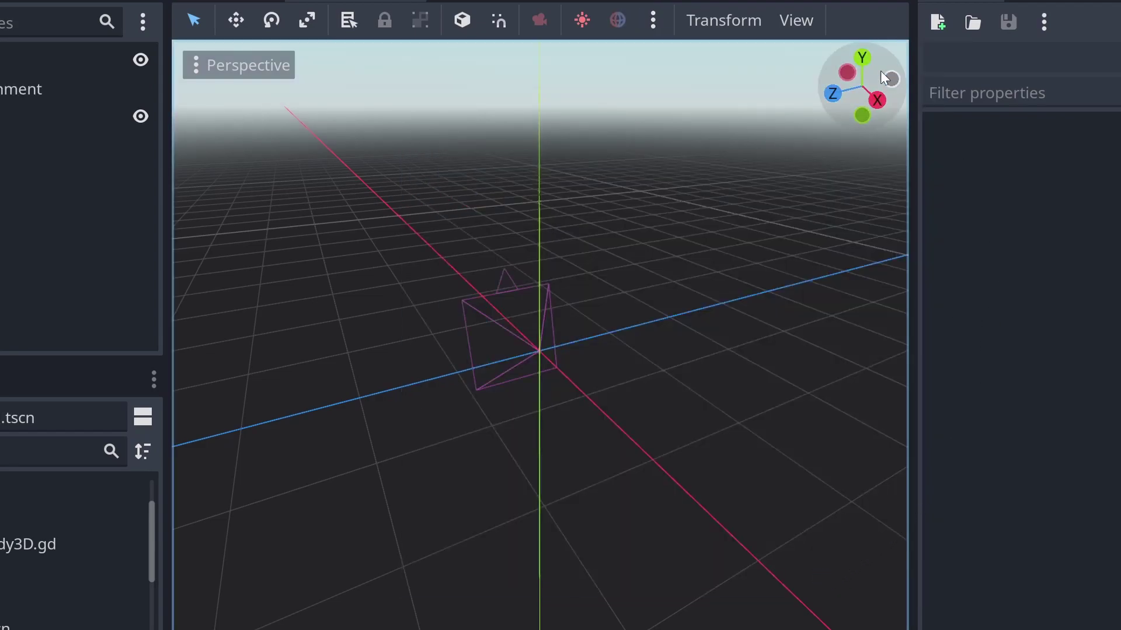
{"action": "left_click", "coordinate": [654, 22]}
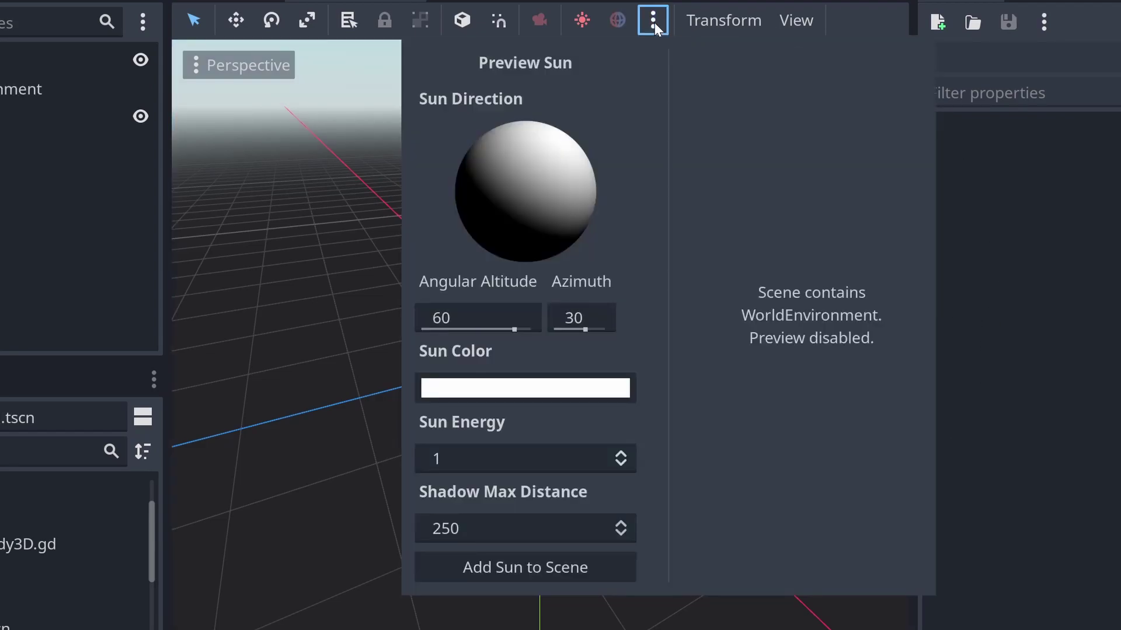
{"action": "left_click", "coordinate": [555, 559]}
Select the WorldEnvironment node in the Scene tree.
{"action": "left_click", "coordinate": [141, 239]}
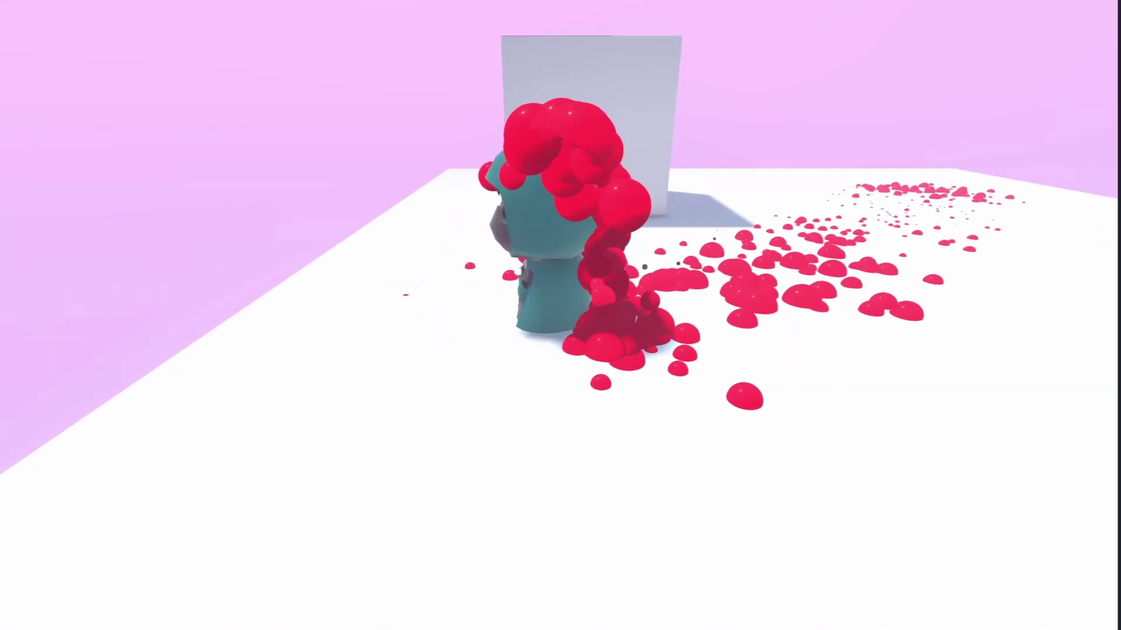
Stop the game and expand the Environment resource's sections, including Ssil and Sdfgi.
{"action": "key", "text": "F8"}
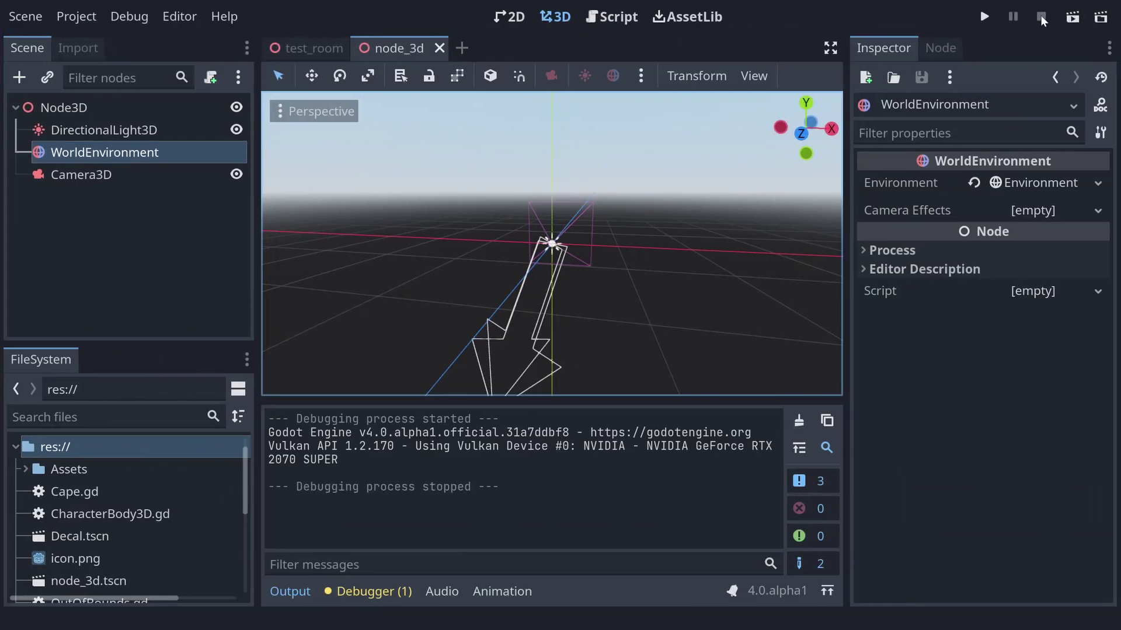
{"action": "left_click", "coordinate": [1017, 185]}
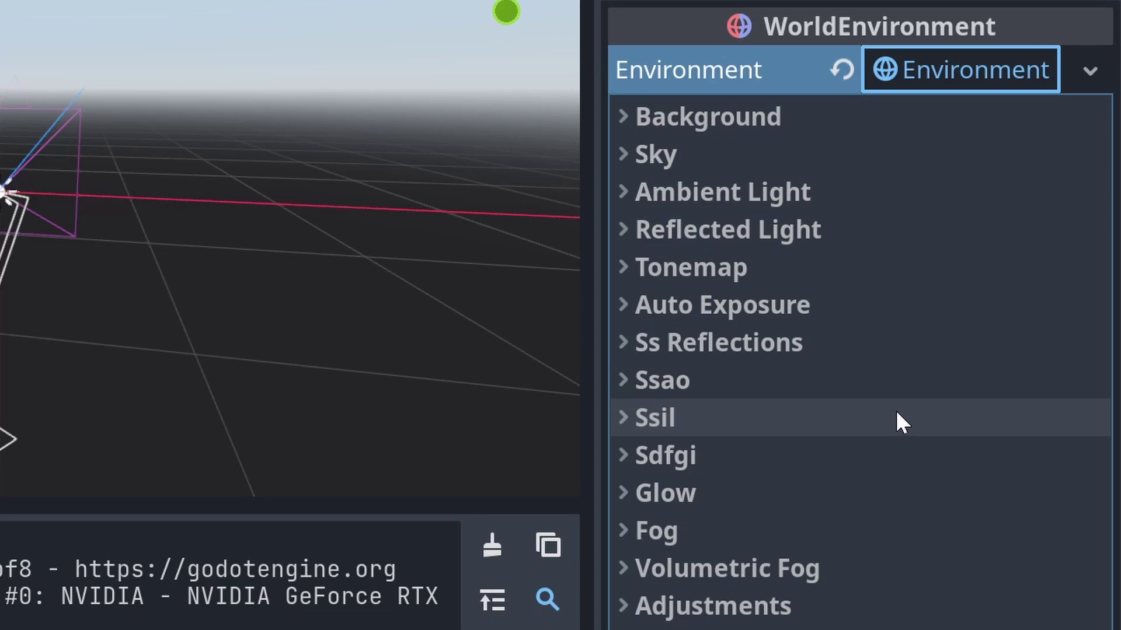
{"action": "left_click_drag", "start_coordinate": [611, 464], "coordinate": [380, 457]}
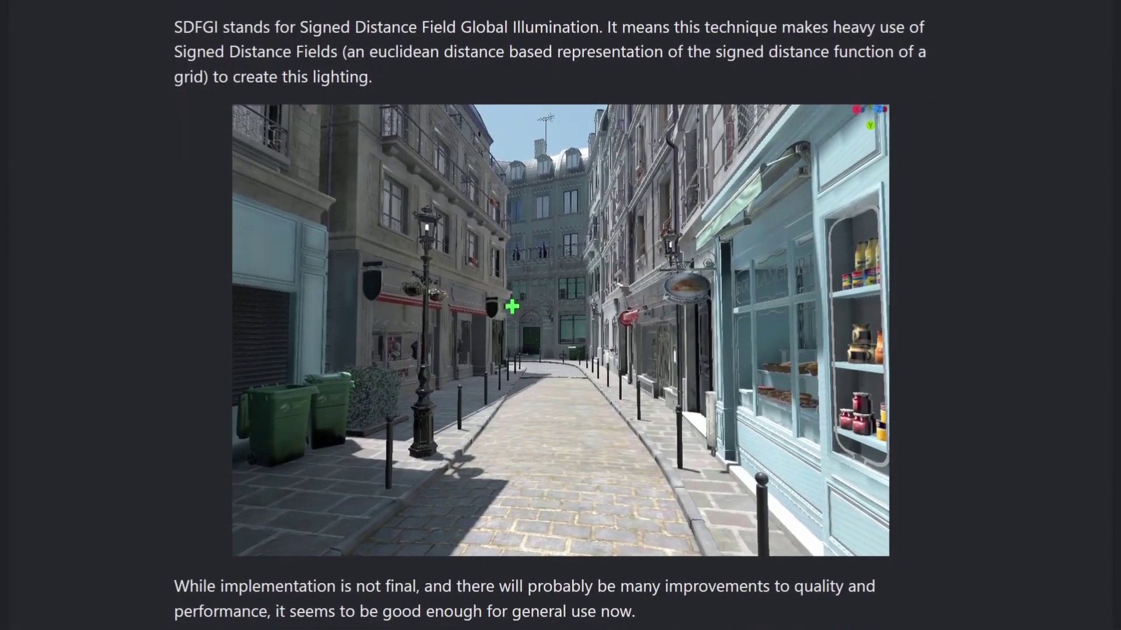
Scroll the SDFGI blog post down to the reflection, emission and village video sections.
{"action": "scroll", "coordinate": [561, 315], "scroll_direction": "down", "scroll_amount": 10}
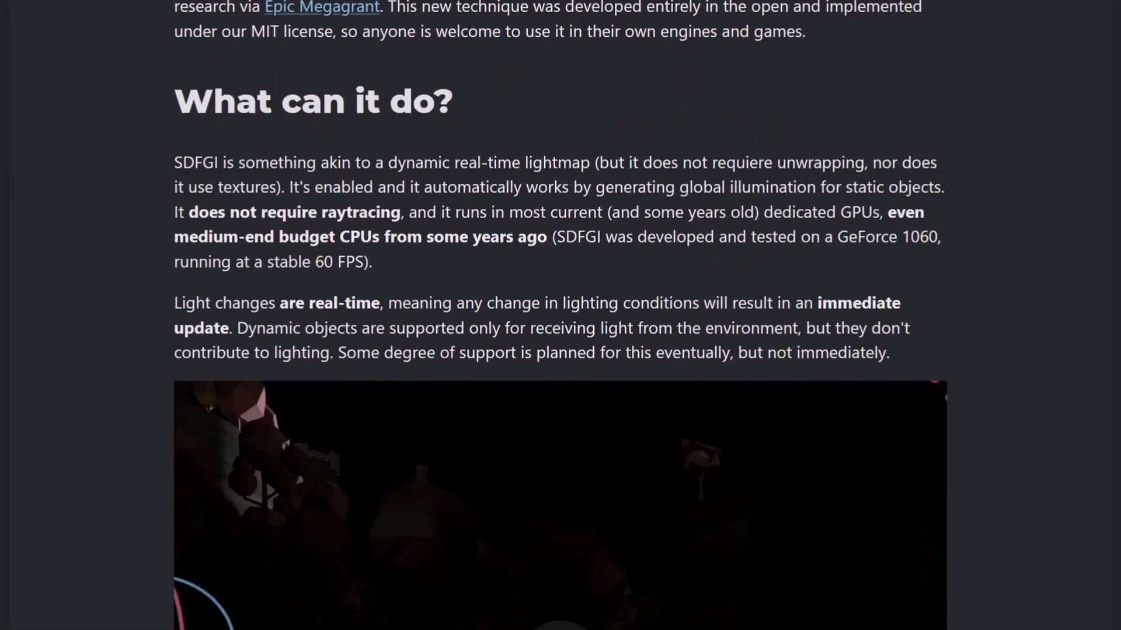
{"action": "scroll", "coordinate": [560, 316], "scroll_direction": "down", "scroll_amount": 15}
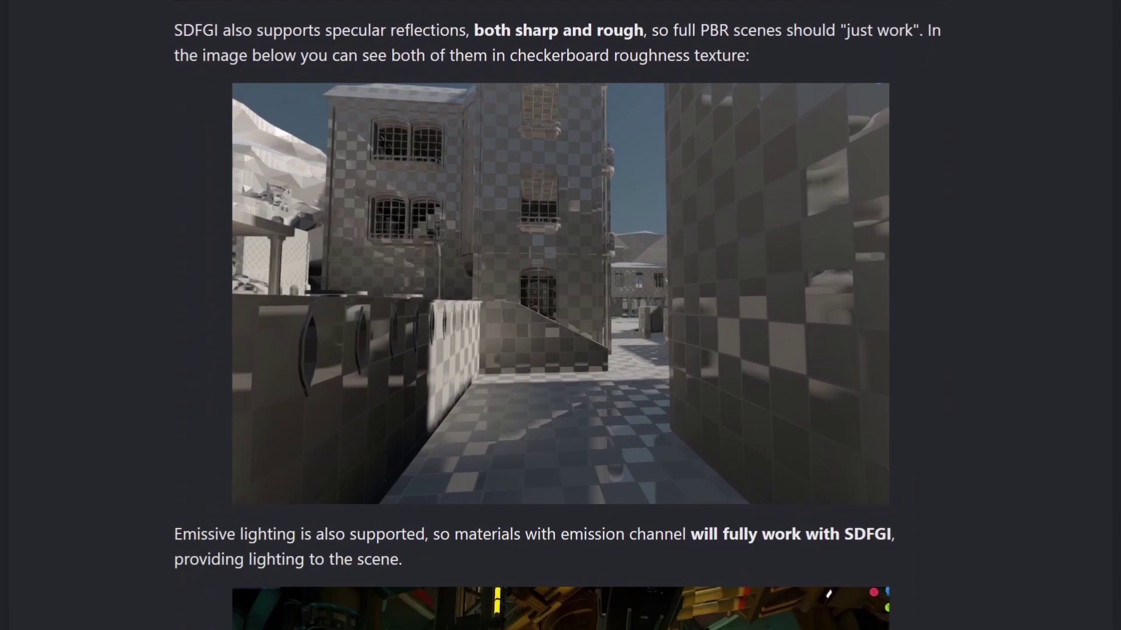
{"action": "scroll", "coordinate": [560, 315], "scroll_direction": "down", "scroll_amount": 15}
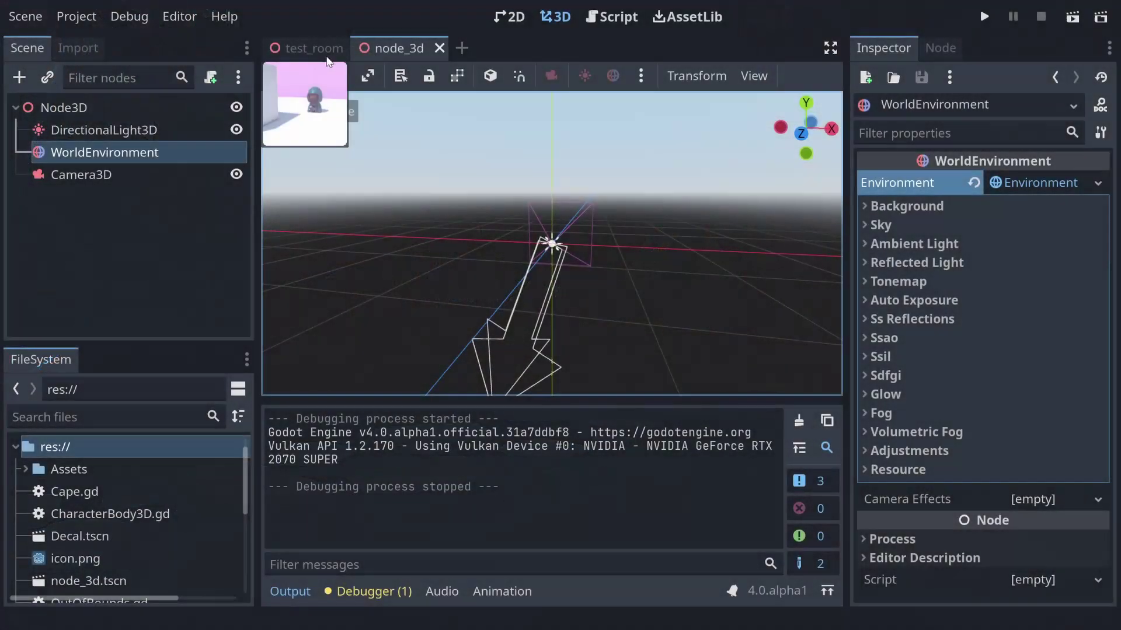
Switch to the test_room scene and orbit around the box to view its side.
{"action": "left_click", "coordinate": [315, 49]}
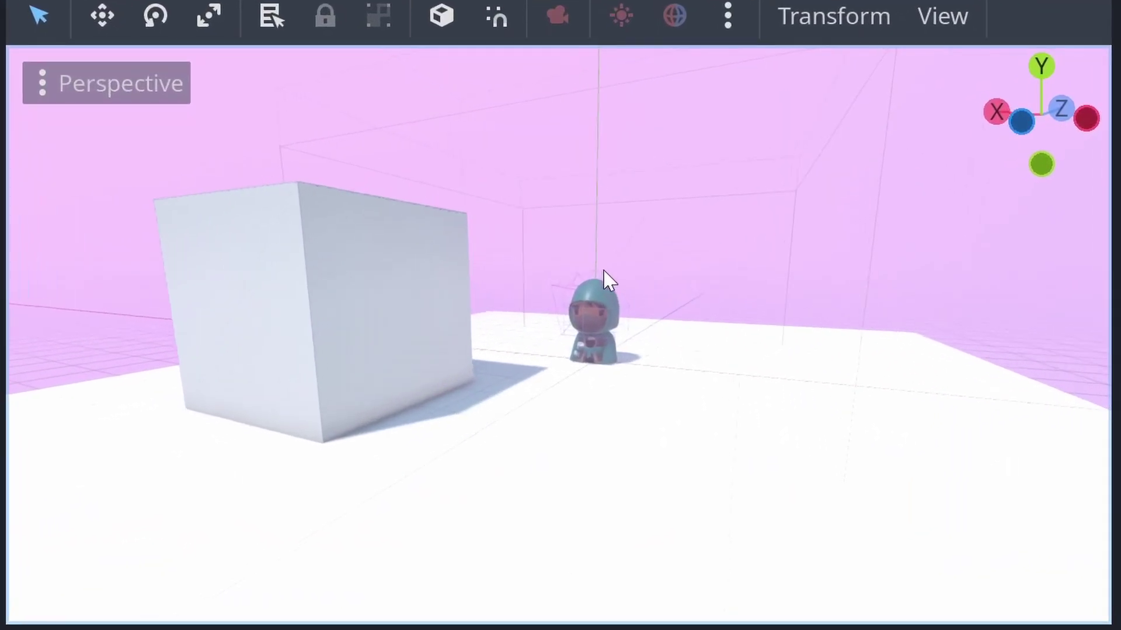
{"action": "middle_click_drag", "start_coordinate": [576, 216], "coordinate": [301, 220]}
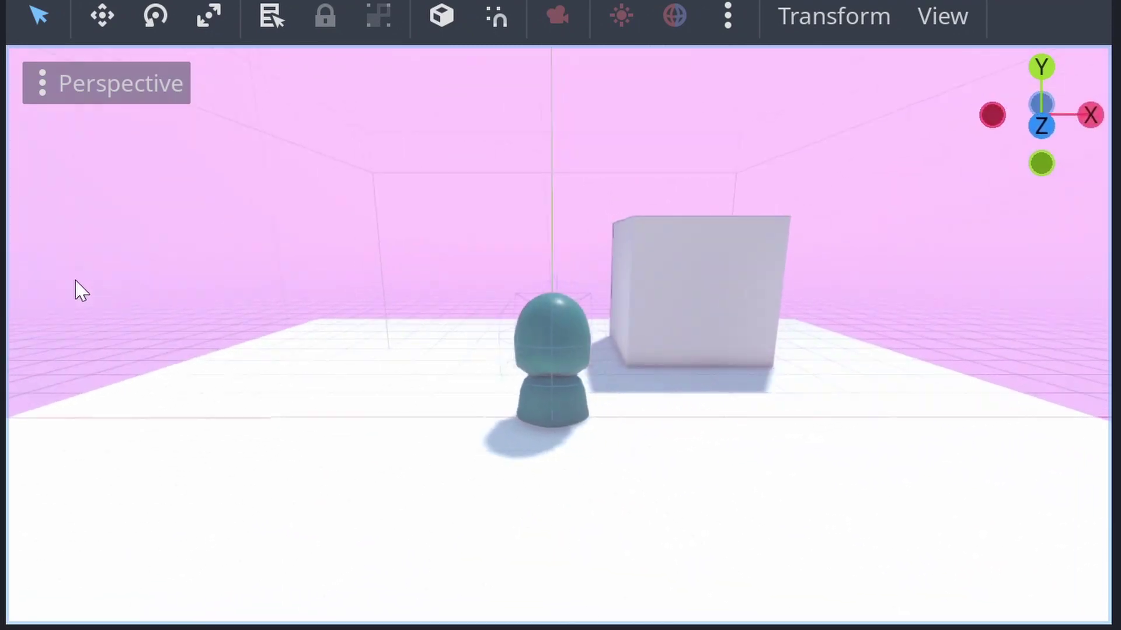
{"action": "middle_click_drag", "start_coordinate": [74, 290], "coordinate": [872, 271]}
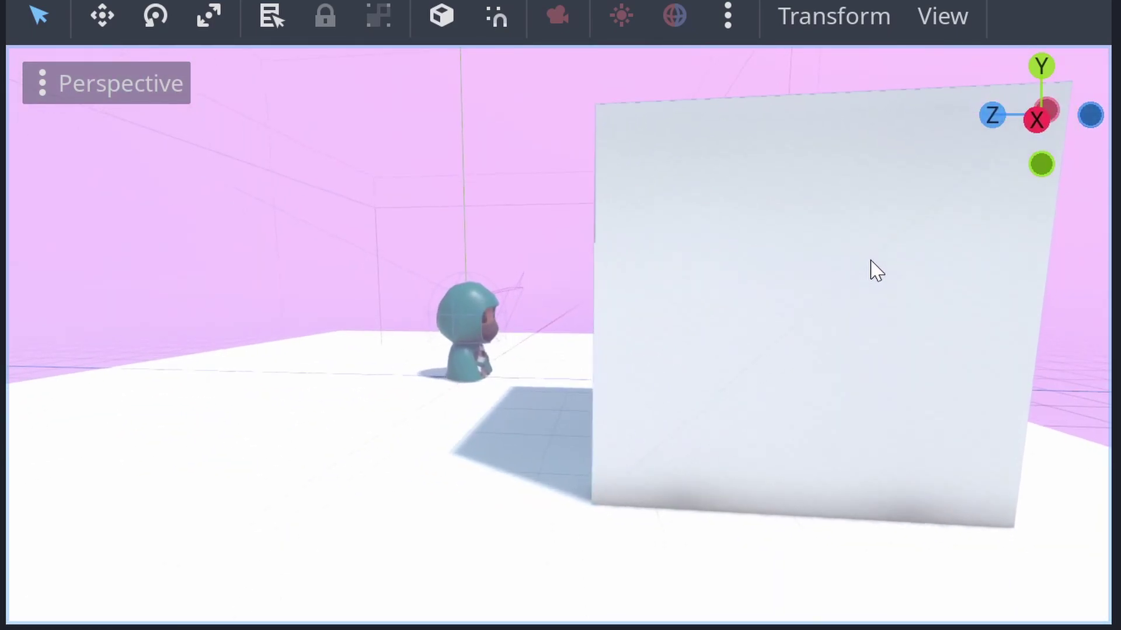
{"action": "middle_click_drag", "start_coordinate": [668, 465], "coordinate": [940, 399]}
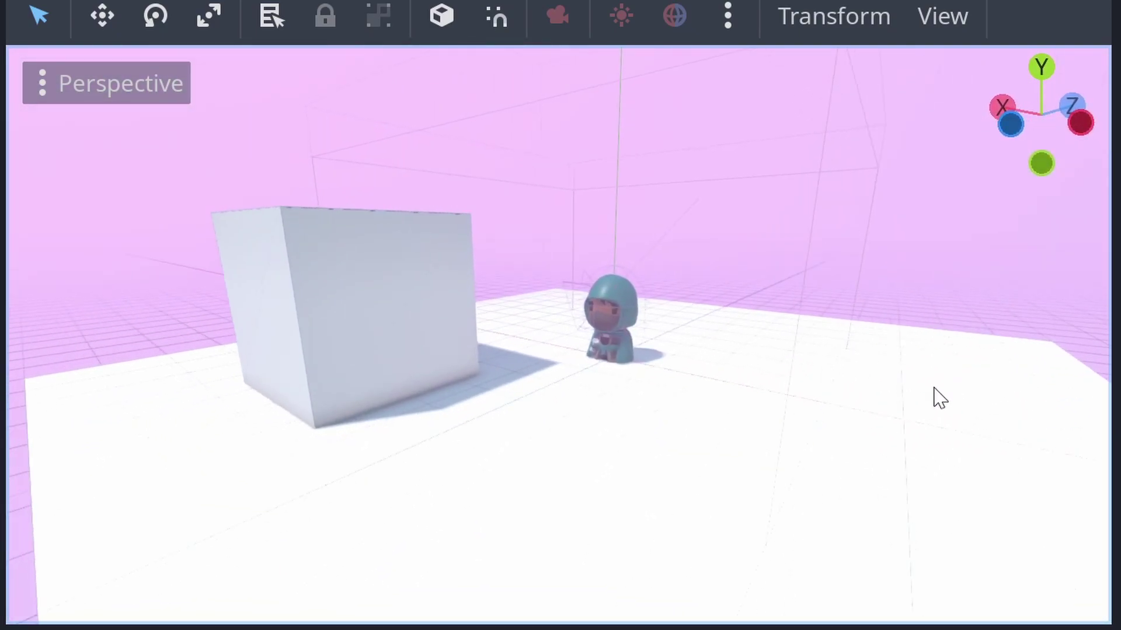
In the node_3d scene's environment, enable SDFGI with Use Occlusion and Read Sky Light.
{"action": "left_click", "coordinate": [397, 46]}
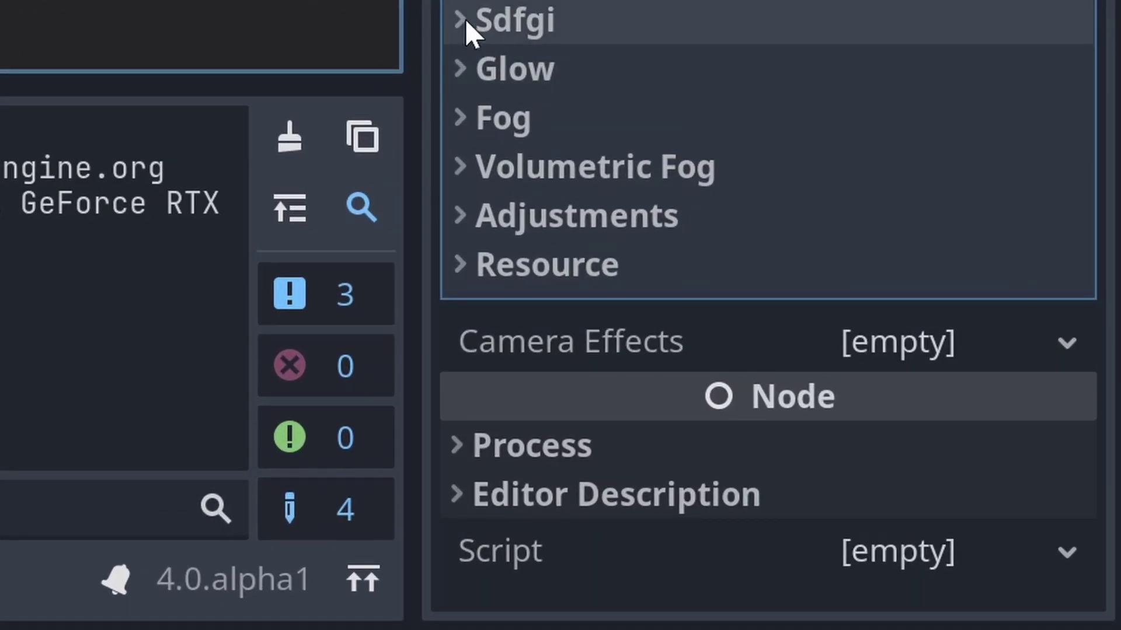
{"action": "left_click", "coordinate": [867, 377]}
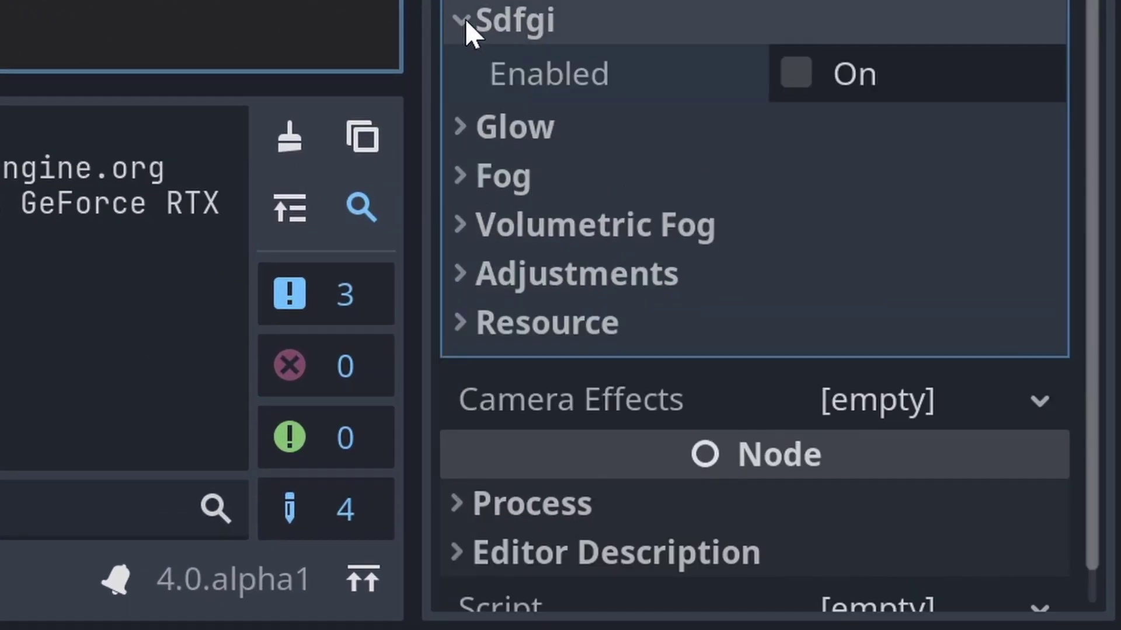
{"action": "left_click", "coordinate": [785, 80]}
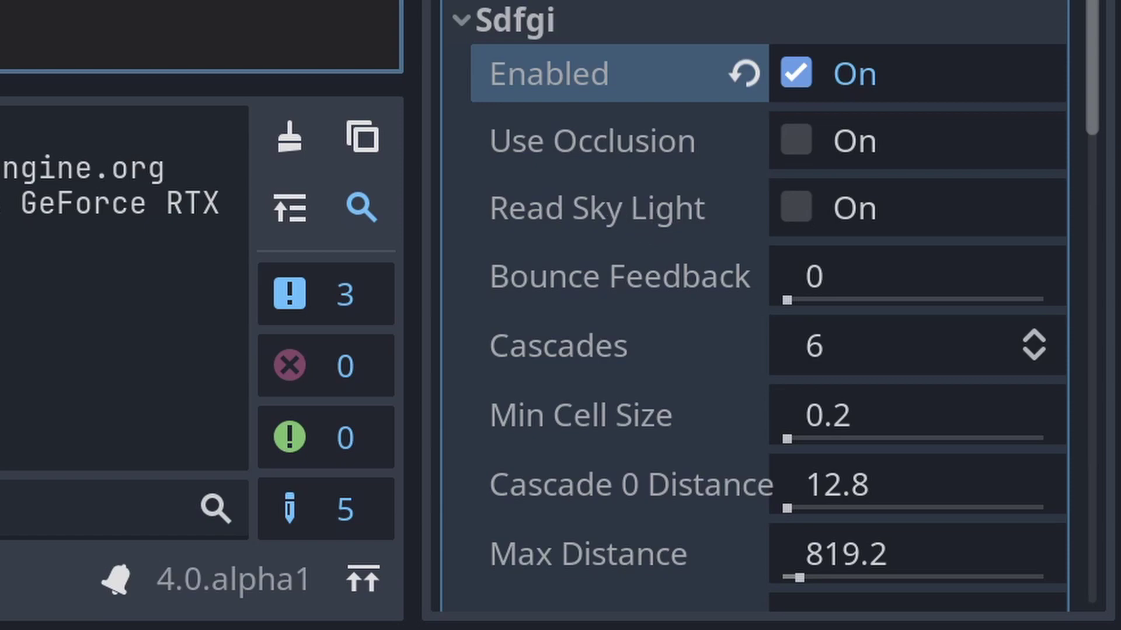
{"action": "left_click", "coordinate": [794, 143]}
{"action": "left_click", "coordinate": [798, 209]}
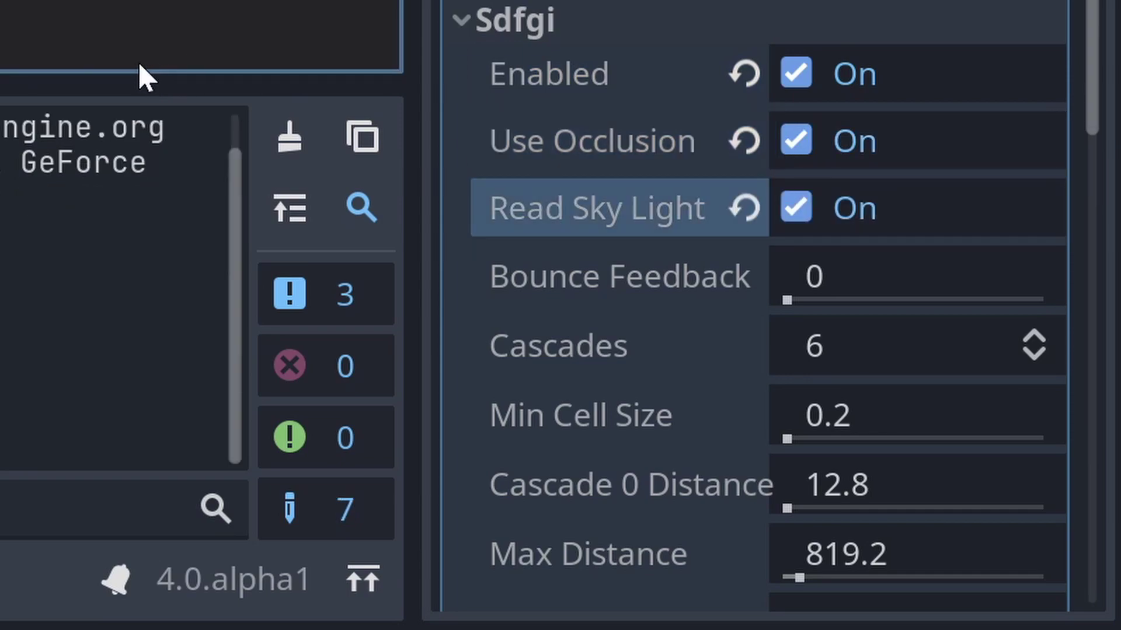
{"action": "left_click", "coordinate": [78, 107]}
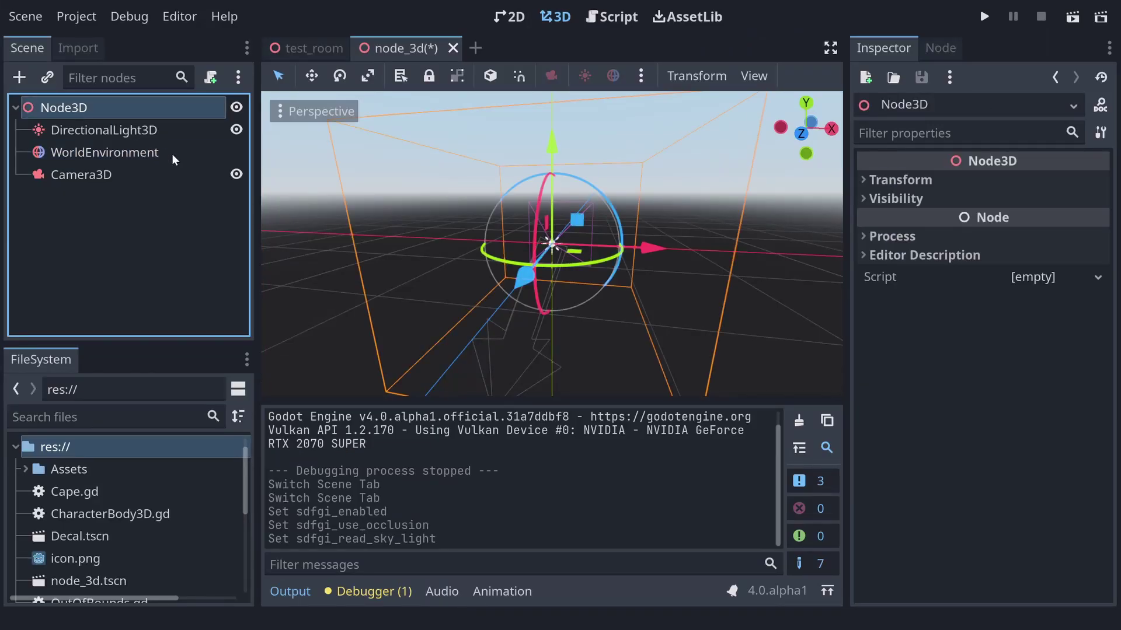
Add a flat, enlarged QuadMesh floor and a SphereMesh, then expand the sphere's Global Illumination settings.
{"action": "key", "text": "ctrl+a"}
{"action": "key", "text": "Return"}
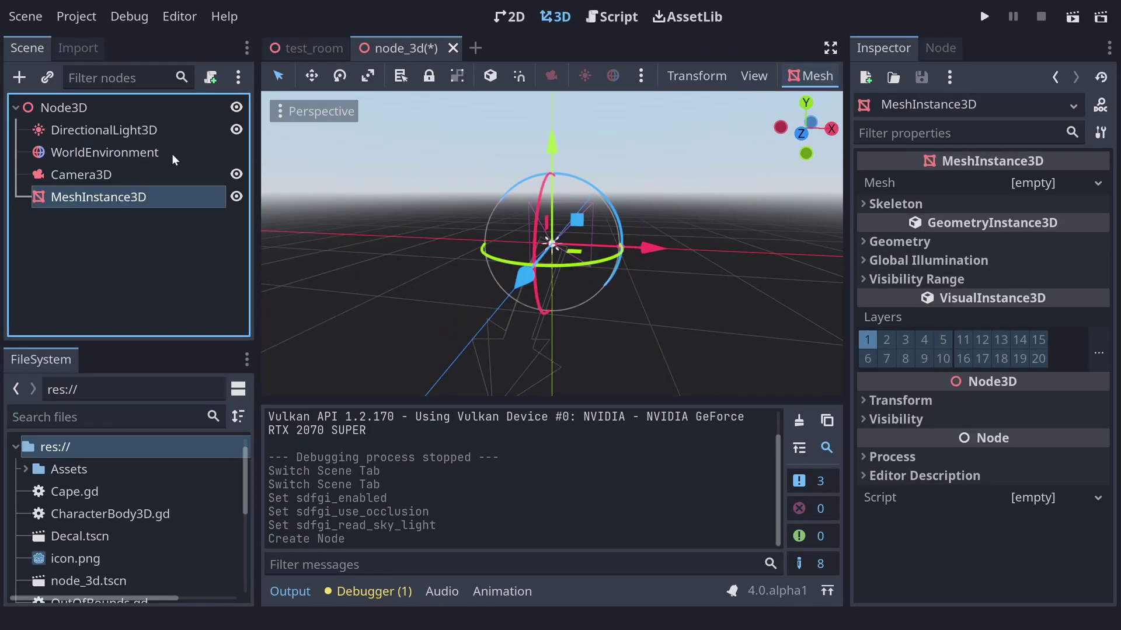
{"action": "left_click", "coordinate": [1067, 185]}
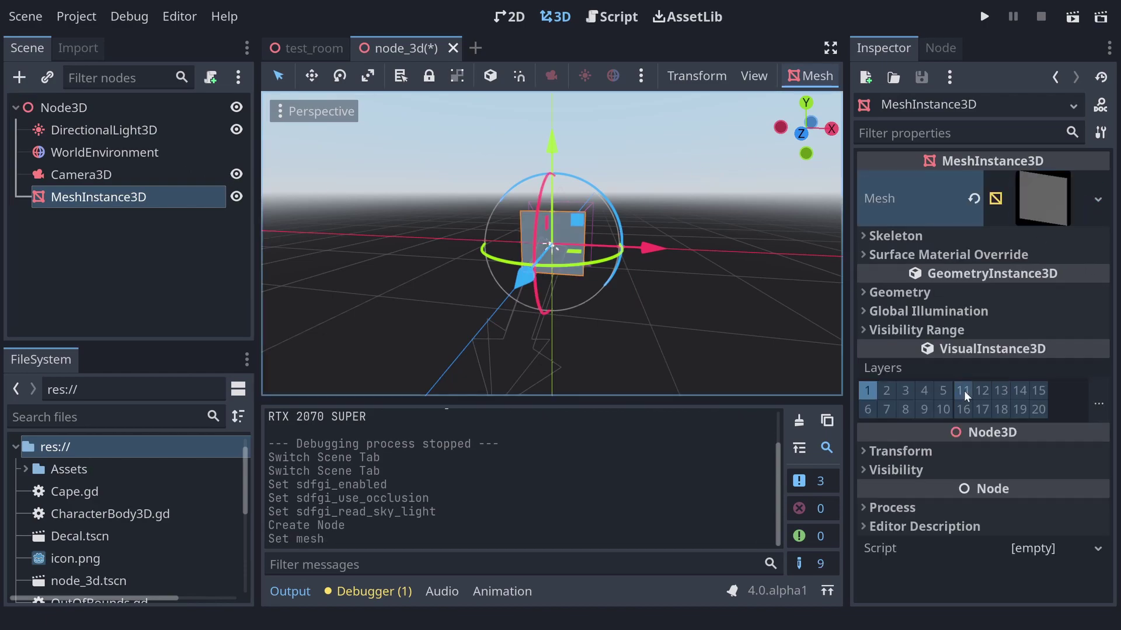
{"action": "left_click", "coordinate": [979, 533]}
{"action": "left_click", "coordinate": [1025, 198]}
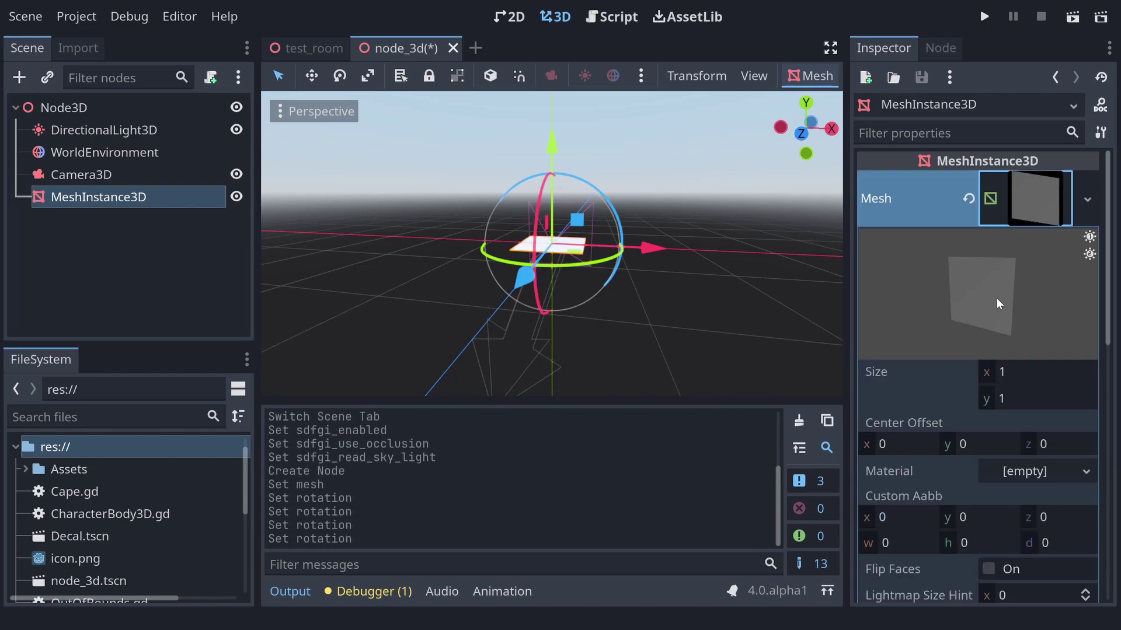
{"action": "left_click_drag", "start_coordinate": [1004, 372], "coordinate": [1044, 372]}
{"action": "left_click", "coordinate": [81, 107]}
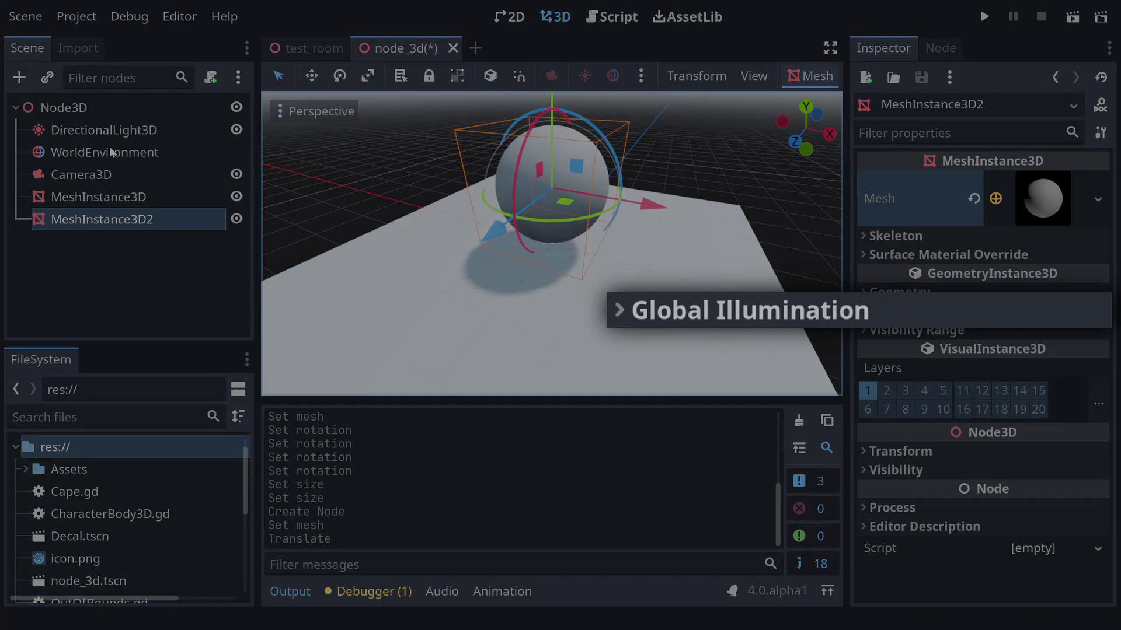
{"action": "left_click", "coordinate": [904, 309]}
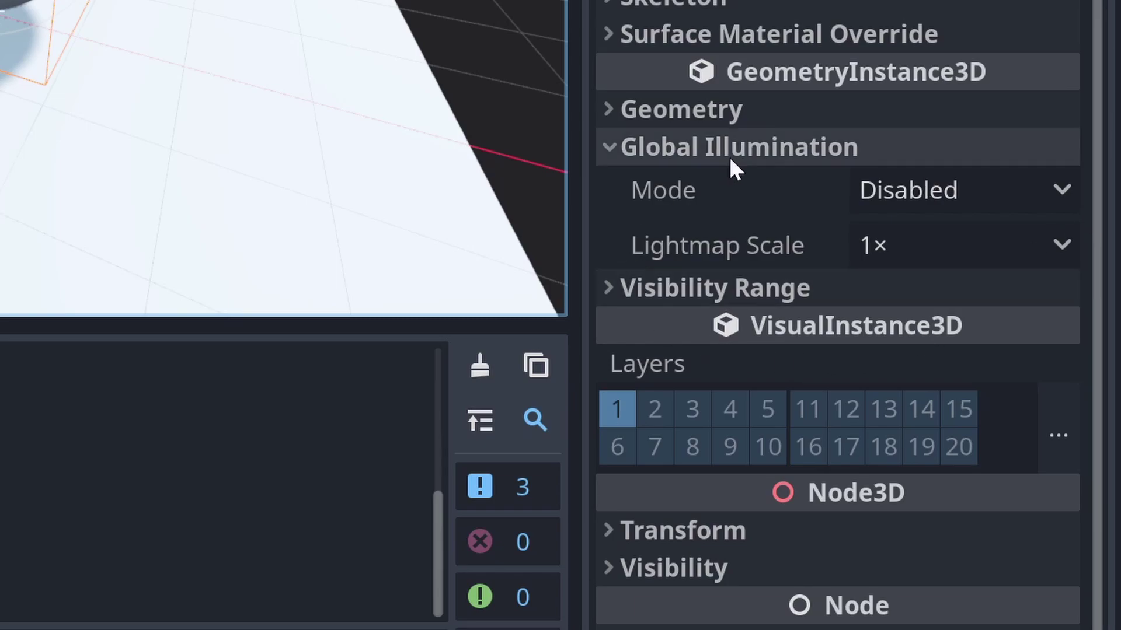
Set the sphere's global illumination mode to Static with a 4× lightmap scale.
{"action": "left_click", "coordinate": [901, 171]}
{"action": "left_click", "coordinate": [902, 175]}
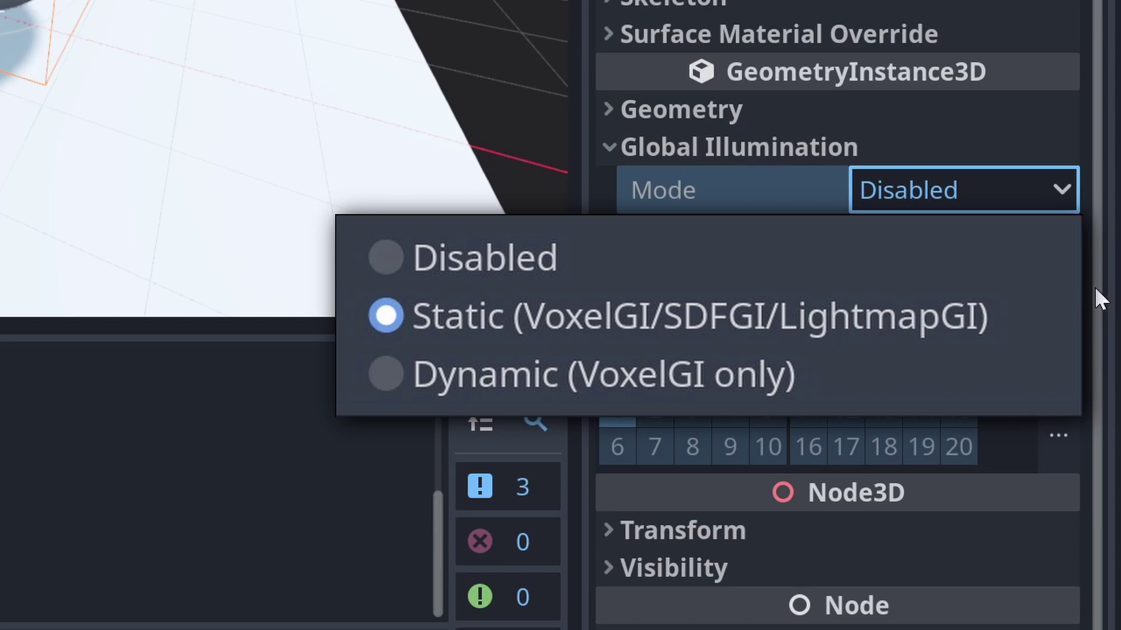
{"action": "key", "text": "Return"}
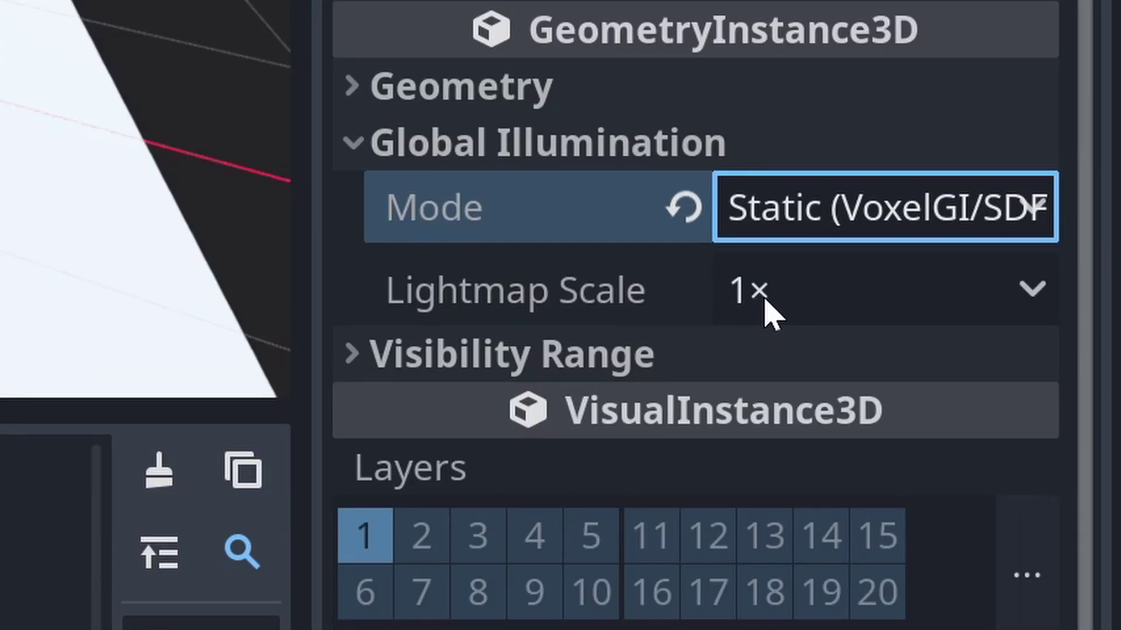
{"action": "key", "text": "Tab"}
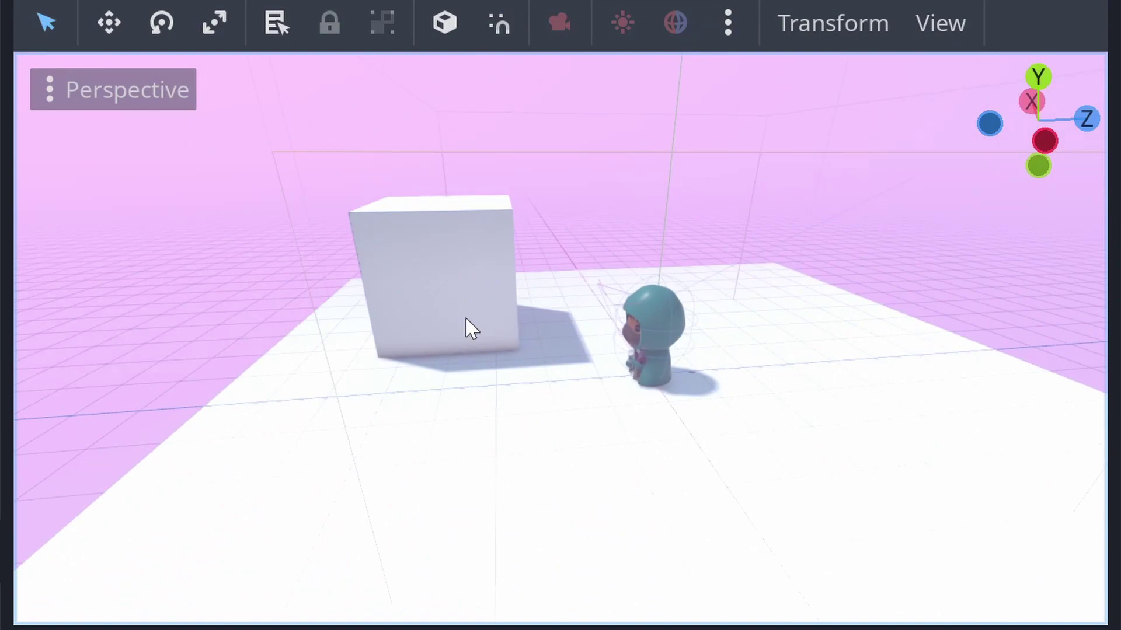
{"action": "middle_click_drag", "start_coordinate": [472, 330], "coordinate": [675, 340]}
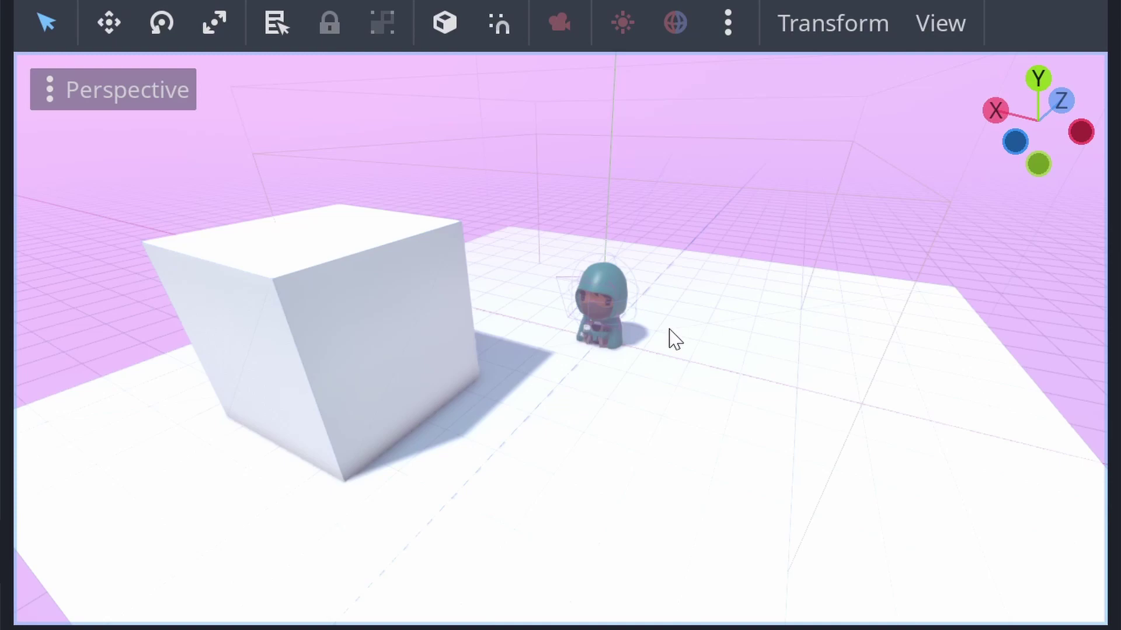
Scroll down to review WorldEnvironment's far DOF blur settings (distance 10, transition 5).
{"action": "scroll", "coordinate": [724, 332], "scroll_direction": "down", "scroll_amount": 2}
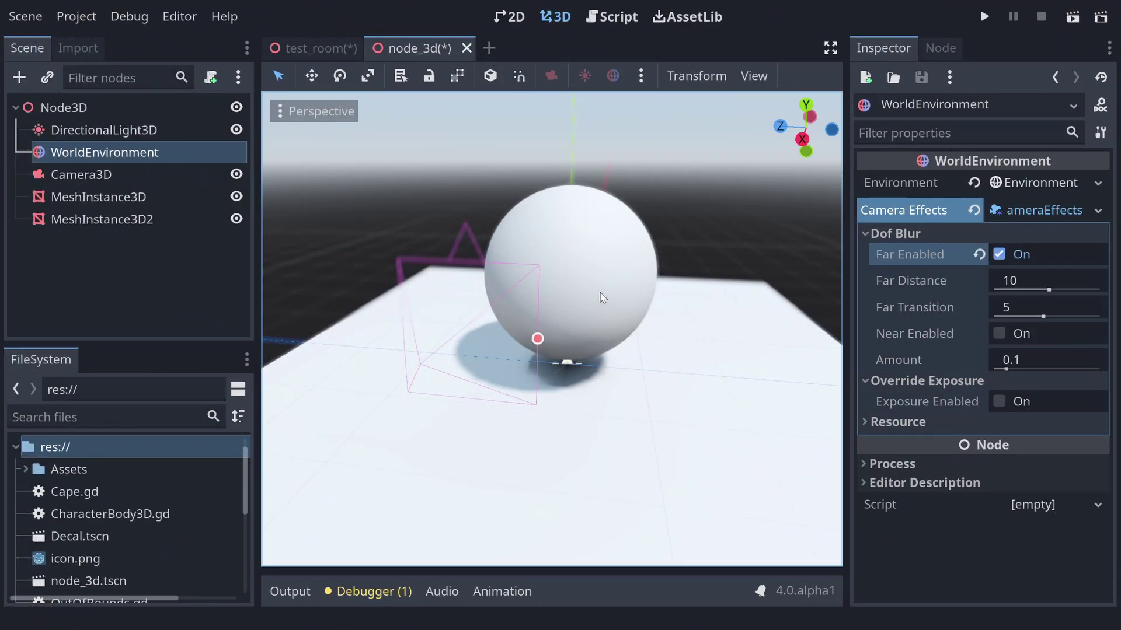
Expand Assets and merchant in FileSystem and open character_merchant.gltf's import settings.
{"action": "left_click", "coordinate": [19, 468]}
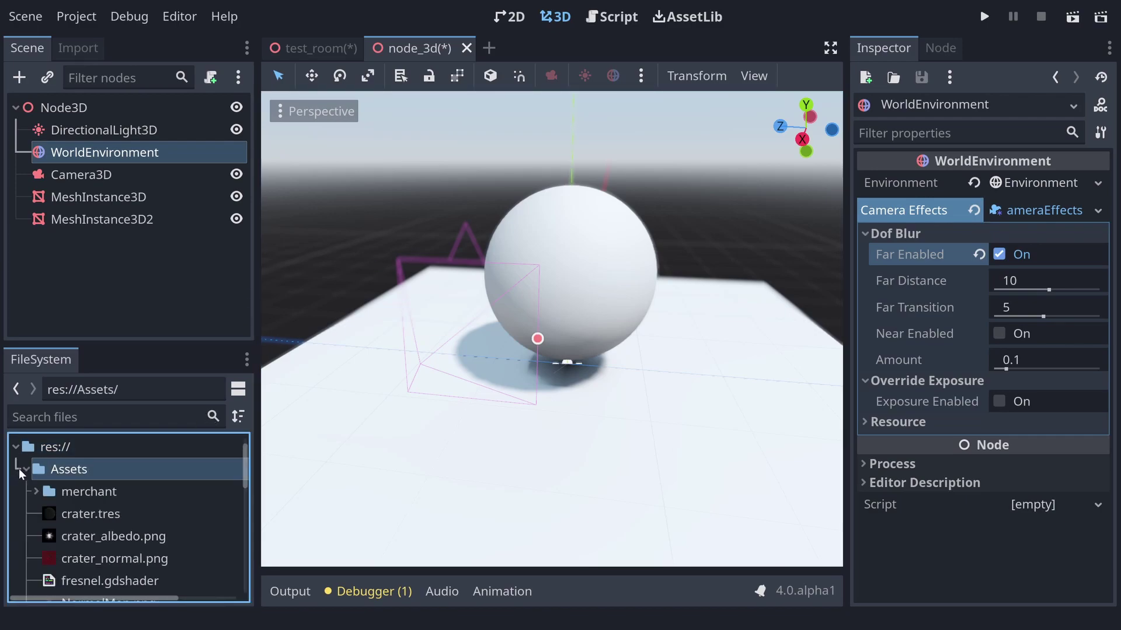
{"action": "scroll", "coordinate": [186, 538], "scroll_direction": "down", "scroll_amount": 5}
{"action": "scroll", "coordinate": [192, 528], "scroll_direction": "down", "scroll_amount": 3}
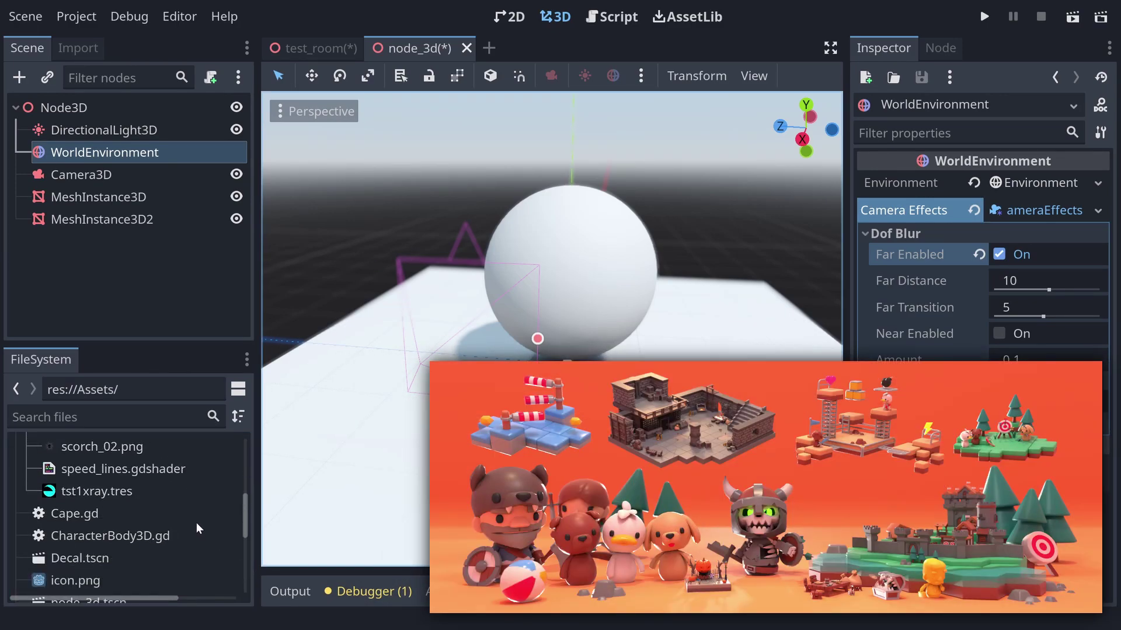
{"action": "scroll", "coordinate": [164, 527], "scroll_direction": "up", "scroll_amount": 10}
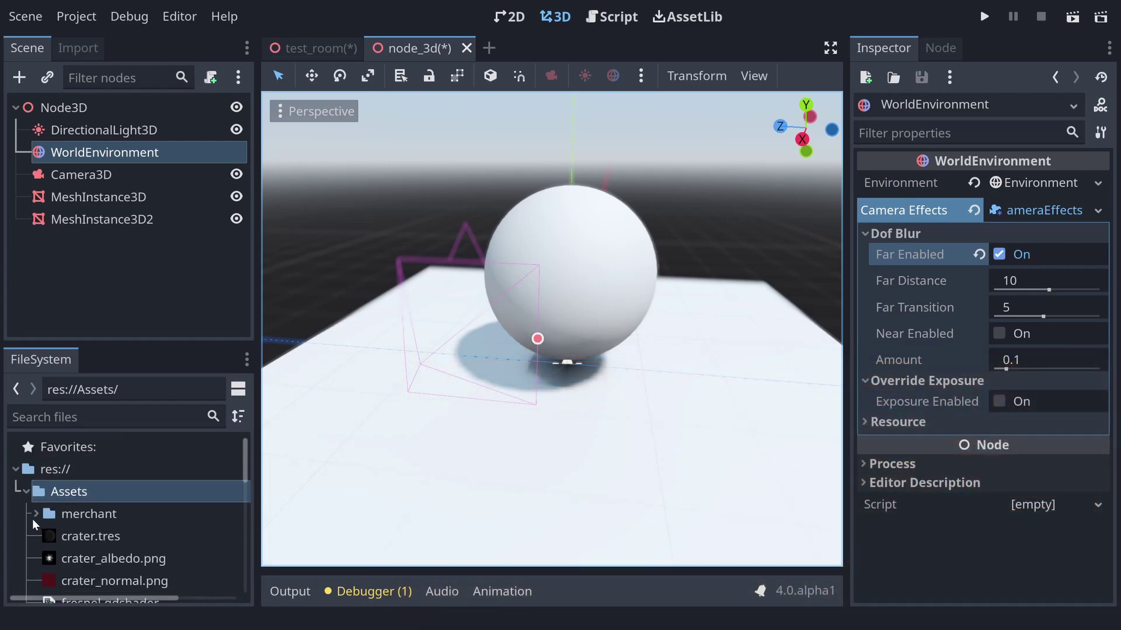
{"action": "left_click", "coordinate": [34, 513]}
{"action": "scroll", "coordinate": [146, 528], "scroll_direction": "down", "scroll_amount": 4}
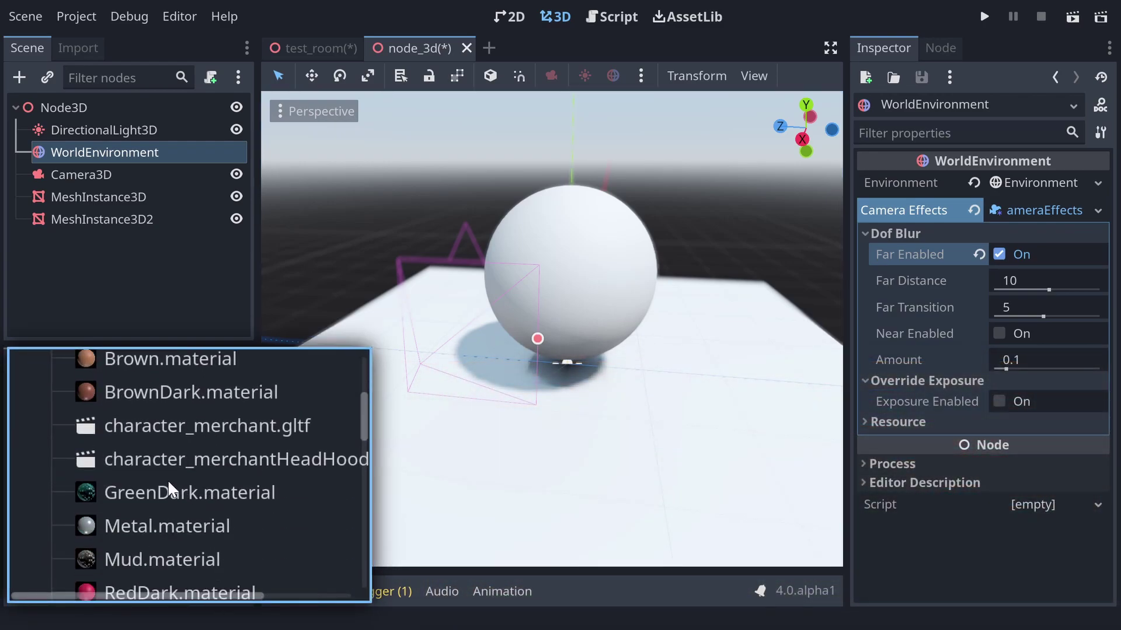
{"action": "double_click", "coordinate": [140, 433]}
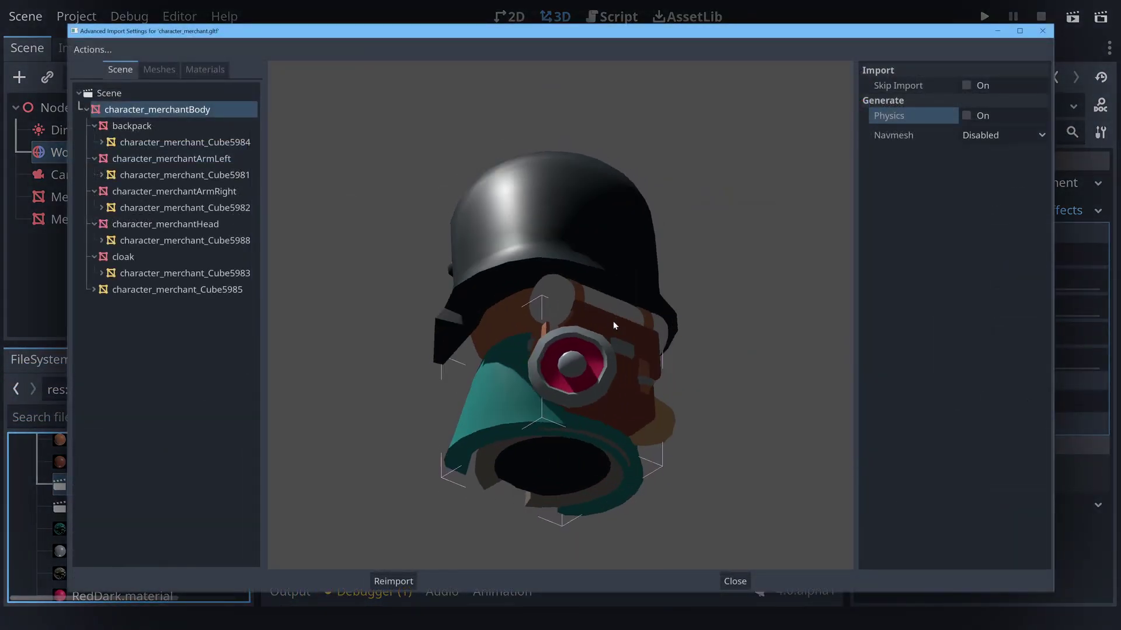
Preview the merchant's Cube5984 mesh and its Brown and RedDark materials.
{"action": "left_click_drag", "start_coordinate": [613, 321], "coordinate": [661, 332]}
{"action": "left_click", "coordinate": [154, 69]}
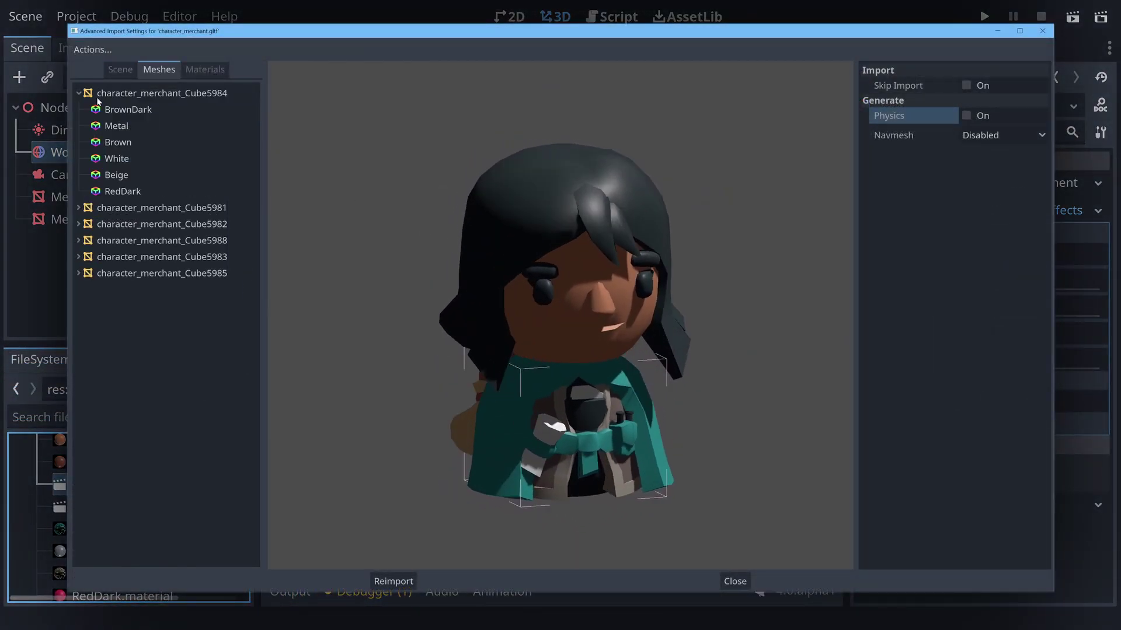
{"action": "left_click", "coordinate": [138, 93]}
{"action": "left_click_drag", "start_coordinate": [467, 319], "coordinate": [549, 304]}
{"action": "left_click", "coordinate": [190, 70]}
{"action": "left_click", "coordinate": [117, 126]}
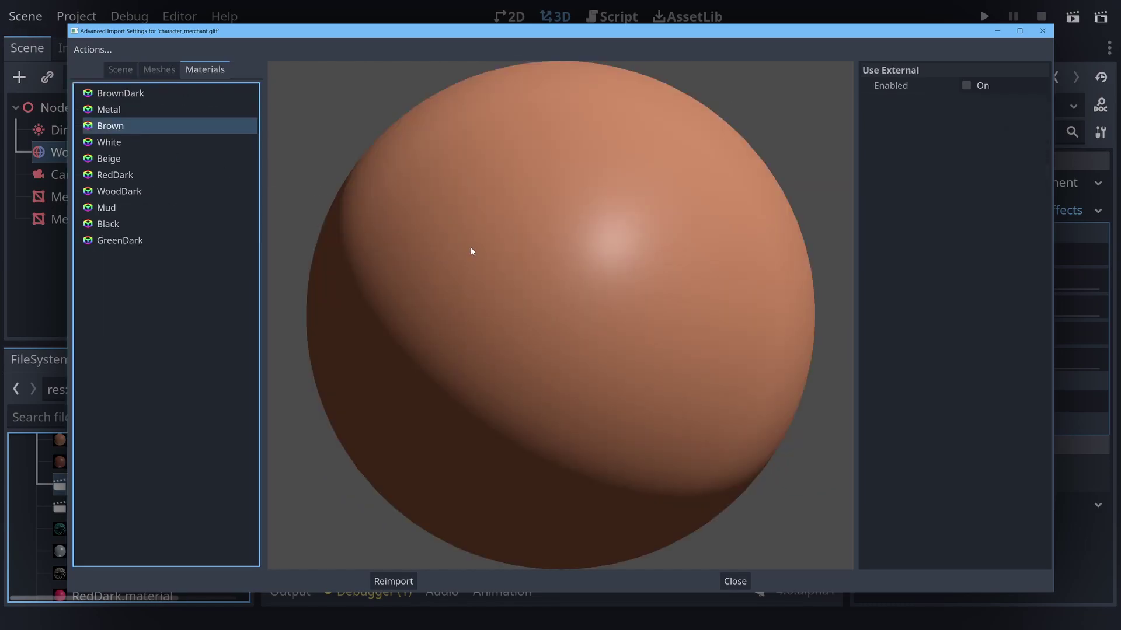
{"action": "left_click", "coordinate": [111, 174]}
In the scene tree, toggle Generate Physics on character_merchantBody, then select the backpack.
{"action": "left_click", "coordinate": [113, 69]}
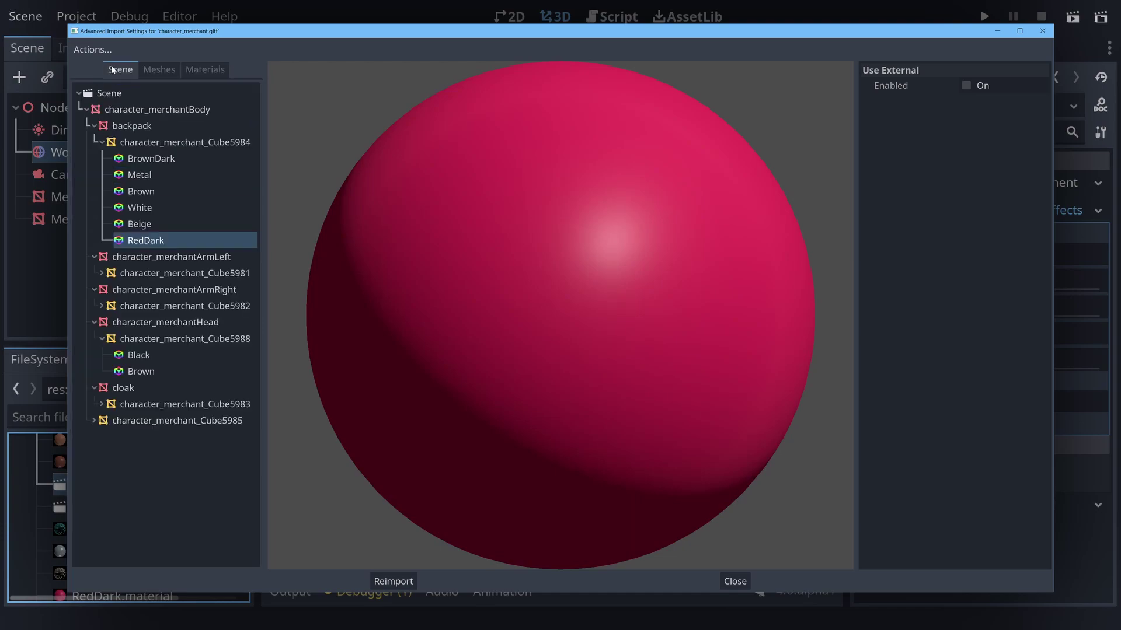
{"action": "left_click", "coordinate": [153, 111]}
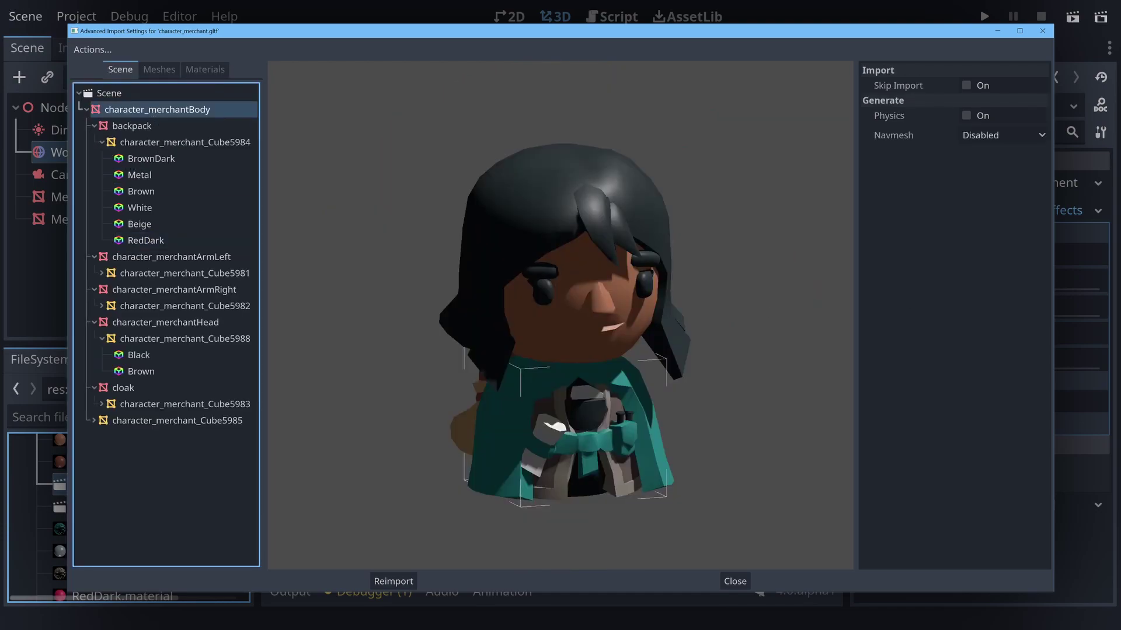
{"action": "left_click", "coordinate": [967, 115]}
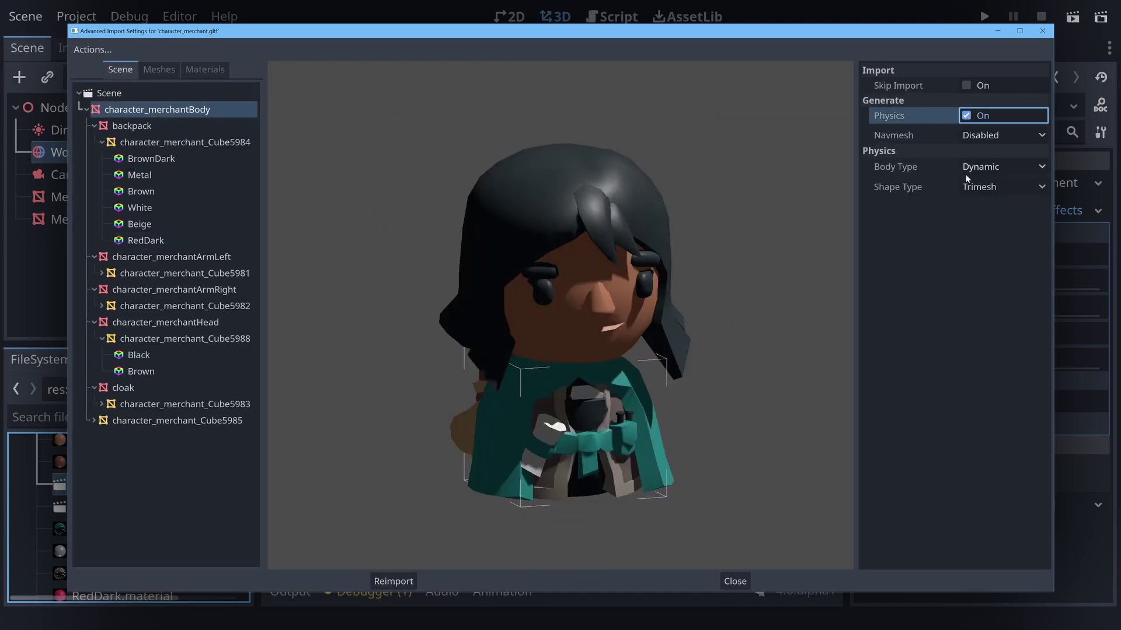
{"action": "left_click", "coordinate": [132, 125]}
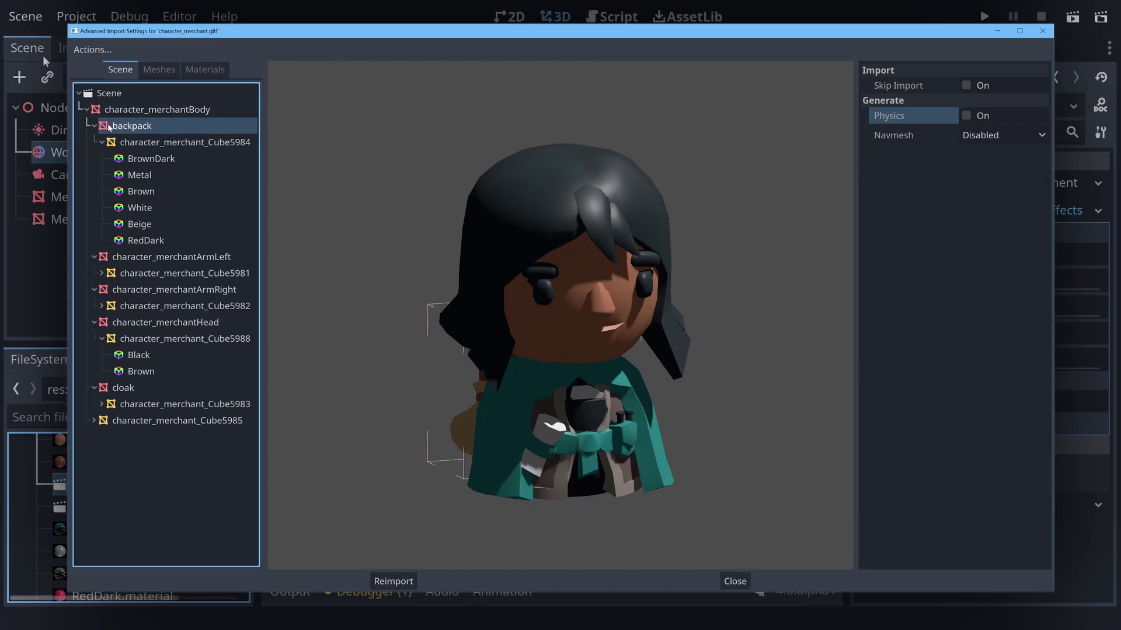
{"action": "left_click_drag", "start_coordinate": [432, 315], "coordinate": [417, 320]}
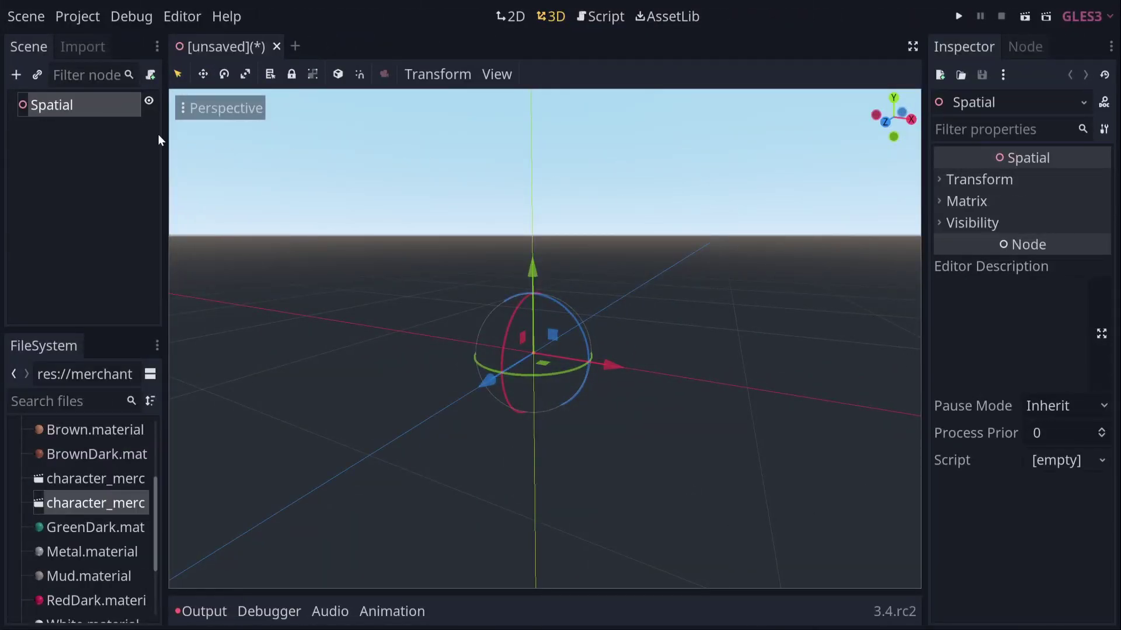
Add a RigidBody under Spatial and place the hooded head model in it at the origin.
{"action": "left_click", "coordinate": [84, 105]}
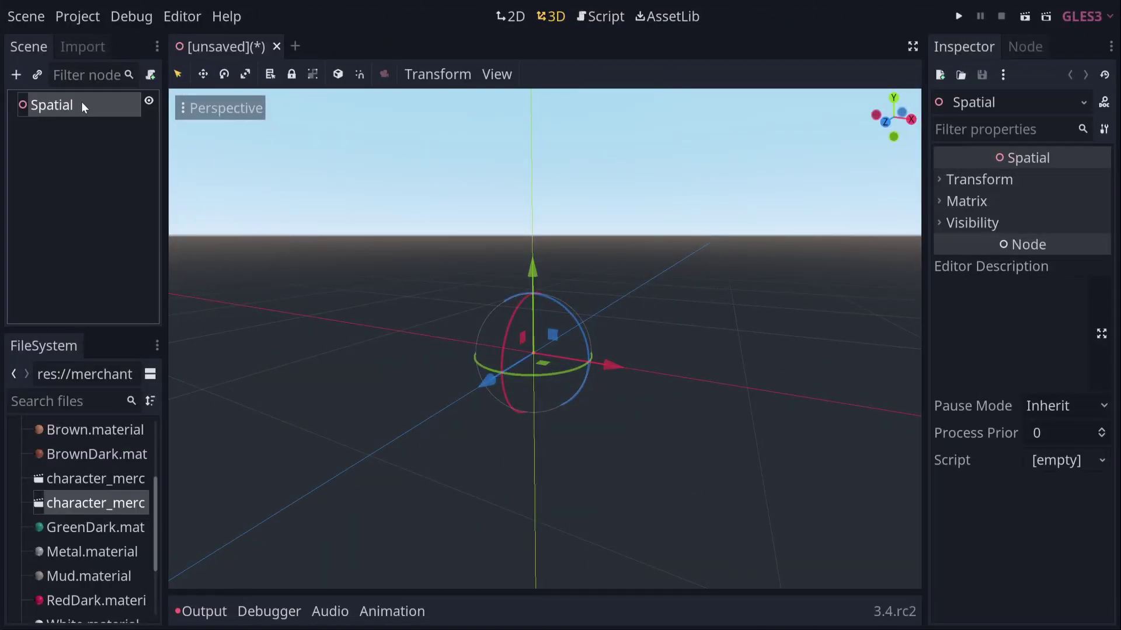
{"action": "key", "text": "ctrl+a"}
{"action": "type", "text": "rigidb"}
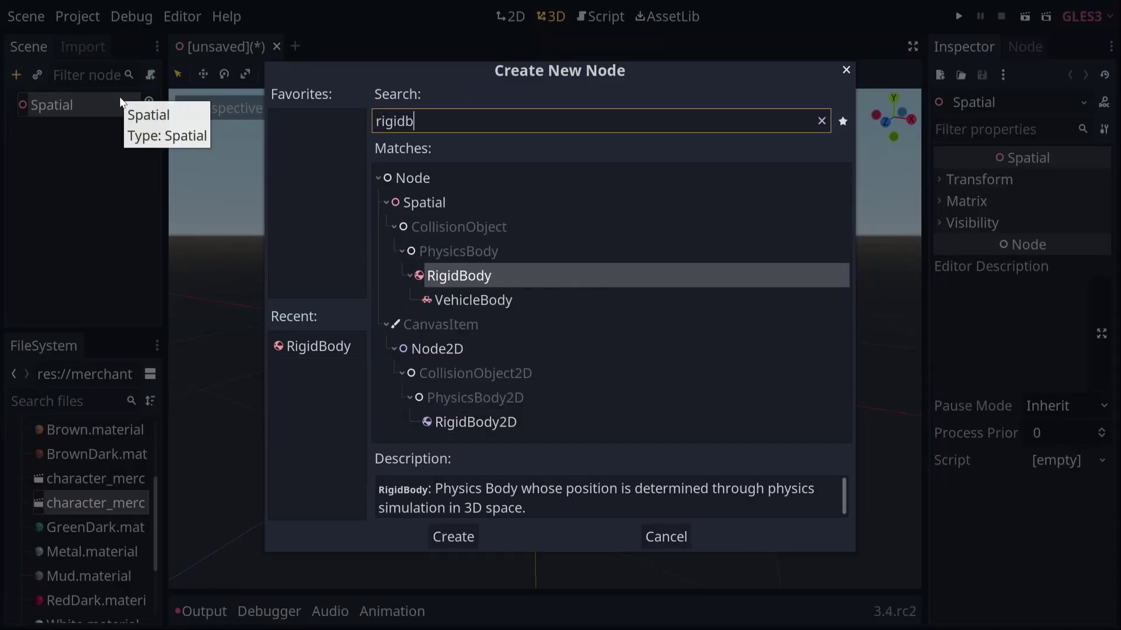
{"action": "key", "text": "Return"}
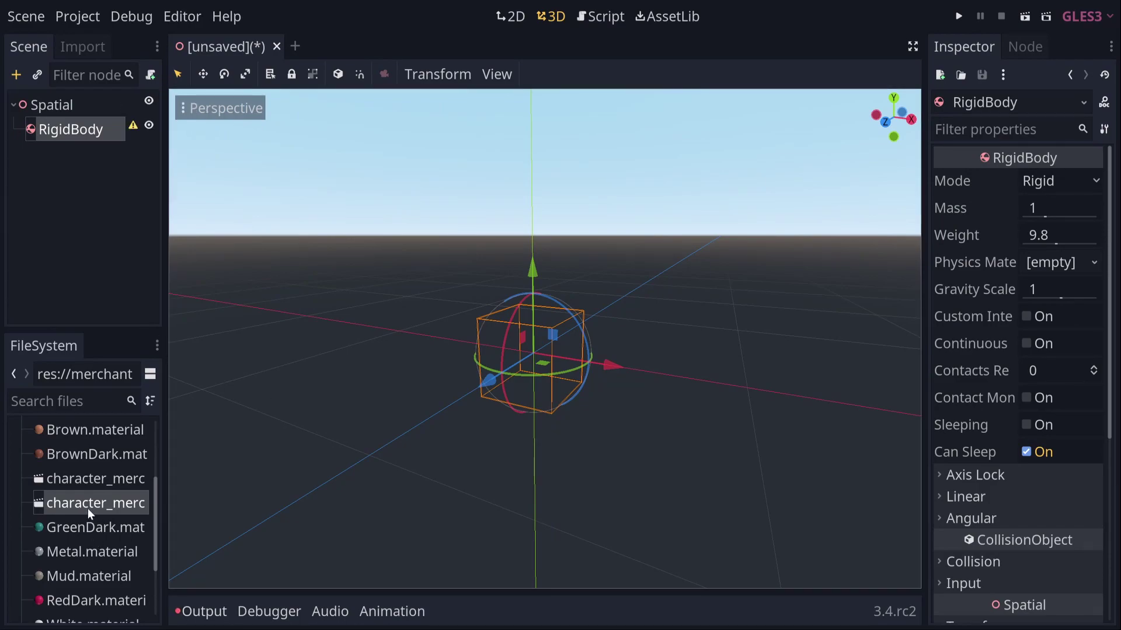
{"action": "left_click_drag", "start_coordinate": [88, 509], "coordinate": [478, 310]}
{"action": "left_click", "coordinate": [65, 156]}
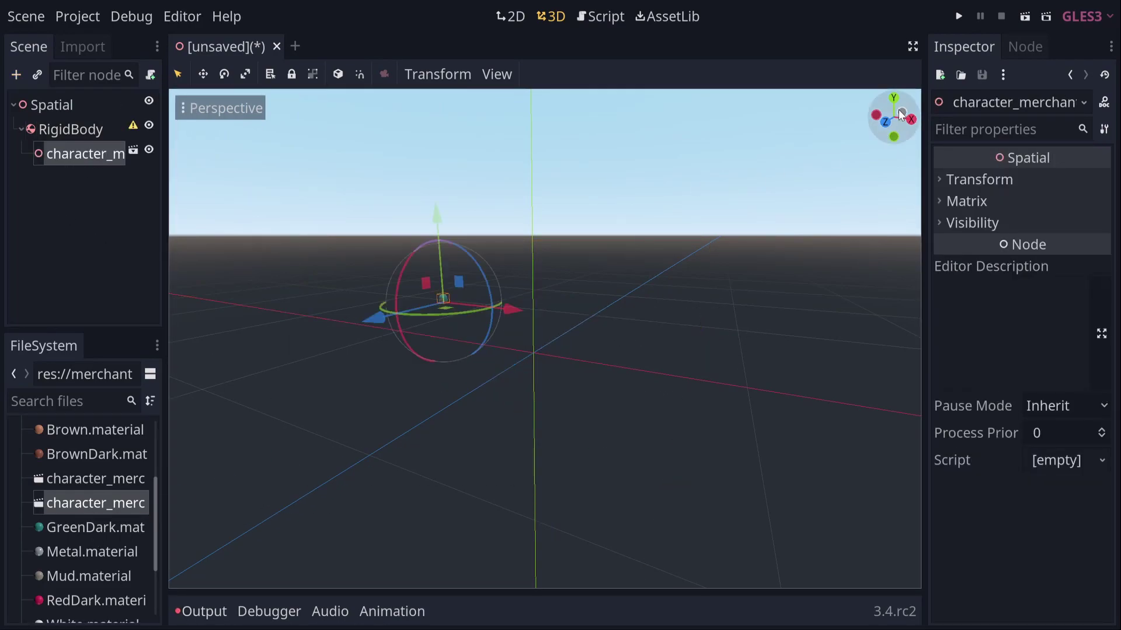
{"action": "left_click", "coordinate": [972, 180]}
{"action": "left_click", "coordinate": [1109, 205]}
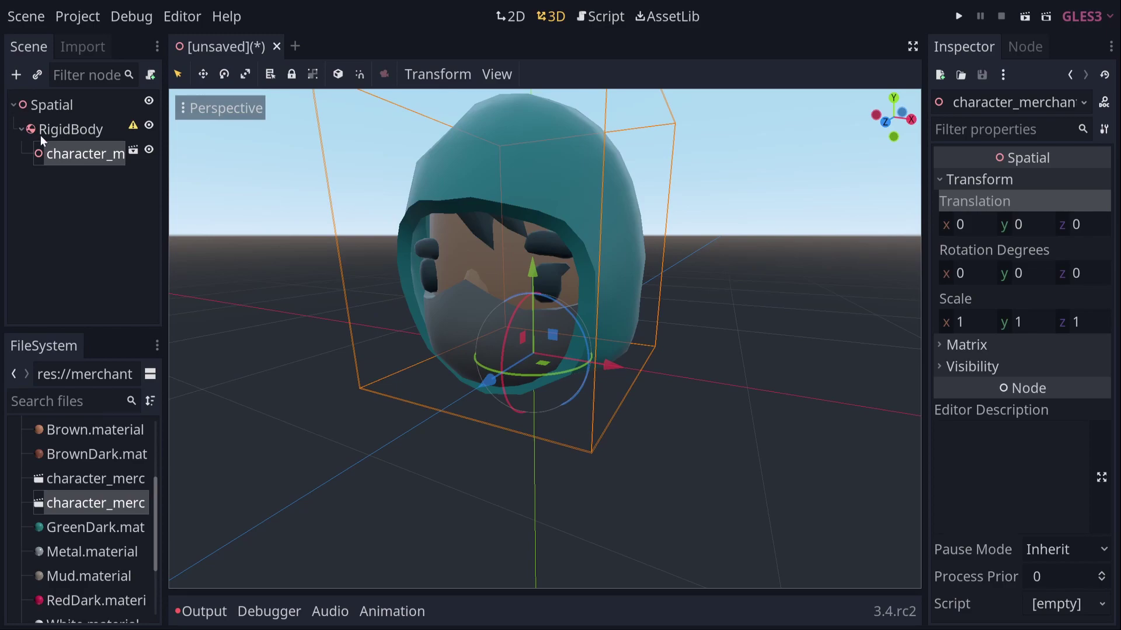
Make the head scene local and delete the leftover wrapper node.
{"action": "right_click", "coordinate": [65, 155]}
{"action": "left_click", "coordinate": [135, 569]}
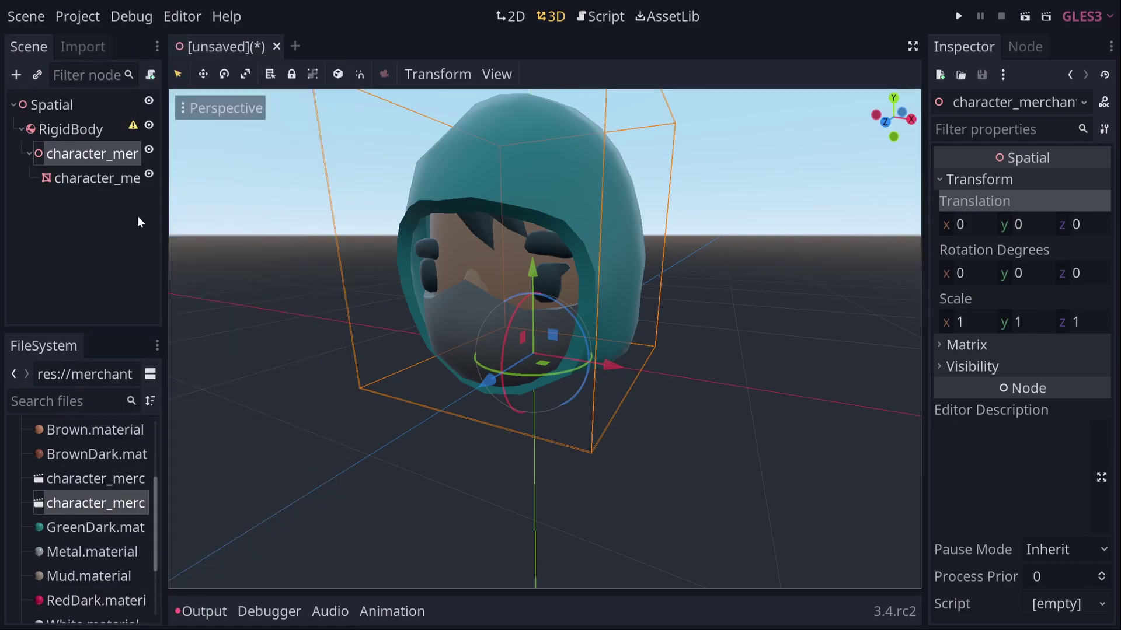
{"action": "left_click", "coordinate": [69, 175]}
{"action": "left_click", "coordinate": [61, 130]}
{"action": "left_click", "coordinate": [71, 154]}
{"action": "key", "text": "Delete"}
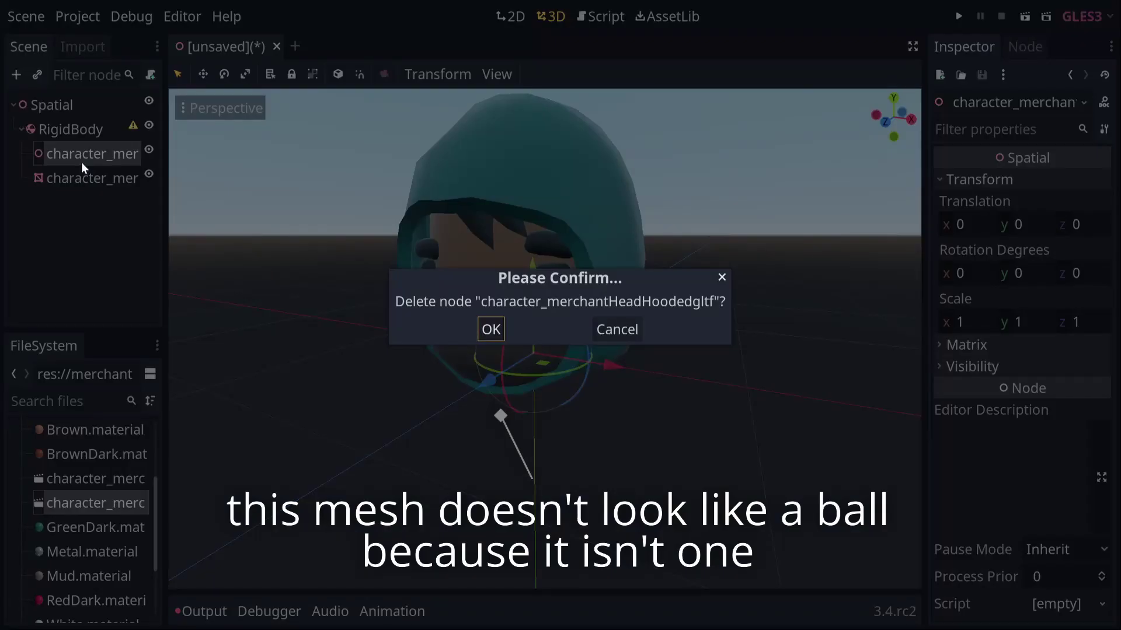
{"action": "key", "text": "Return"}
Create a single convex collision sibling for the head mesh and inspect the hull.
{"action": "left_click", "coordinate": [75, 154]}
{"action": "left_click", "coordinate": [548, 74]}
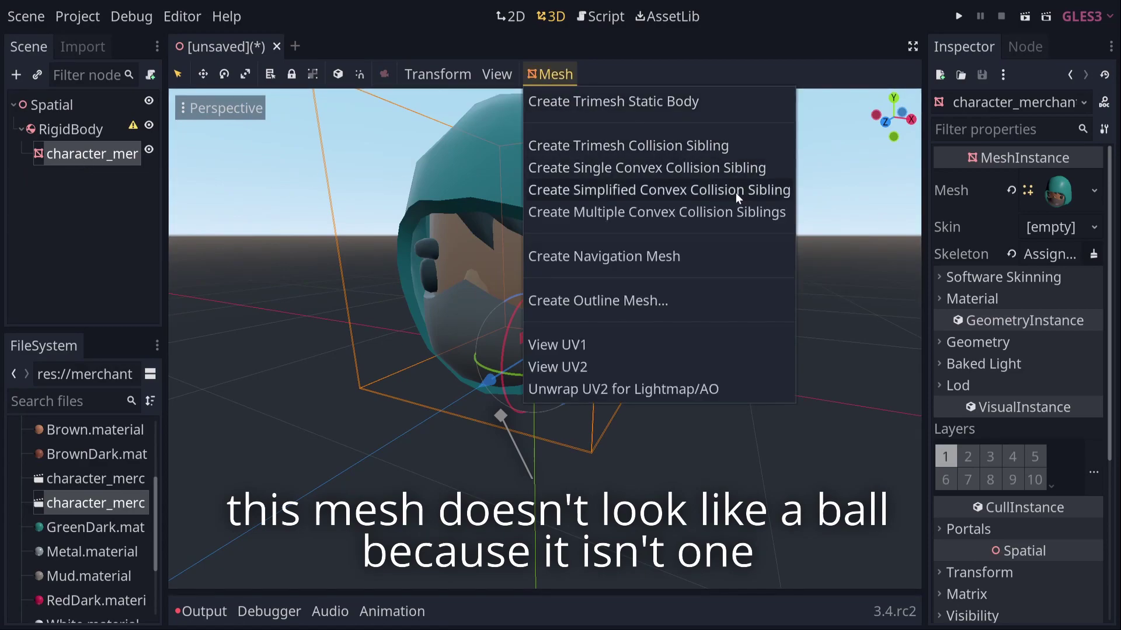
{"action": "left_click", "coordinate": [612, 169]}
{"action": "left_click", "coordinate": [301, 226]}
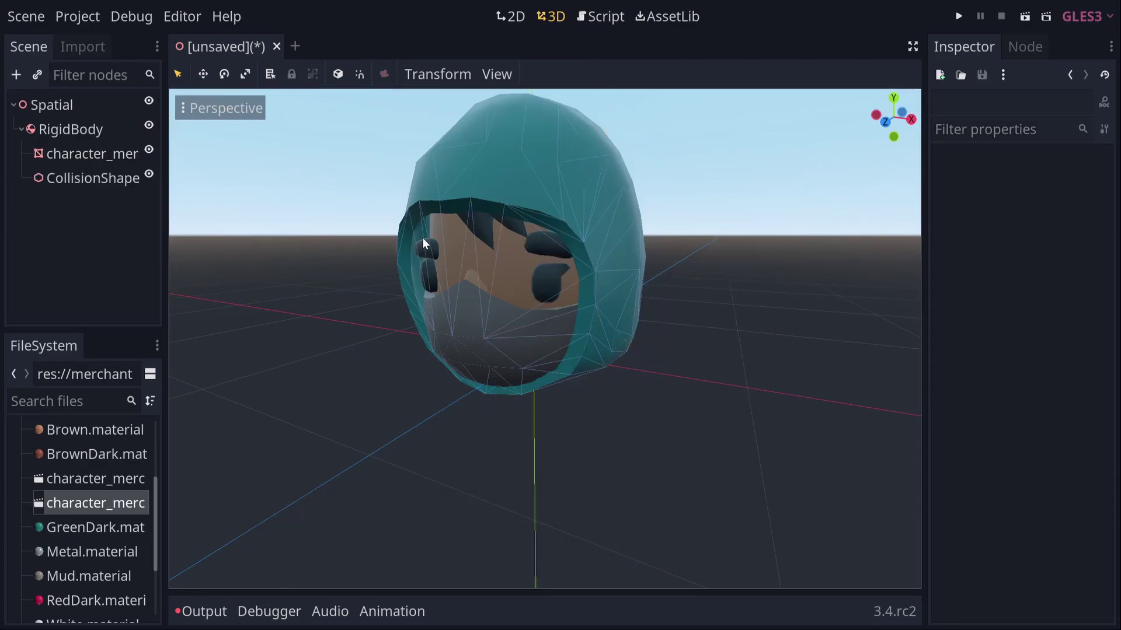
{"action": "mouse_move", "coordinate": [422, 237]}
{"action": "middle_mouse_down"}
{"action": "mouse_move", "coordinate": [505, 260]}
{"action": "mouse_move", "coordinate": [603, 247]}
{"action": "mouse_move", "coordinate": [501, 262]}
{"action": "mouse_move", "coordinate": [405, 246]}
{"action": "middle_mouse_up"}
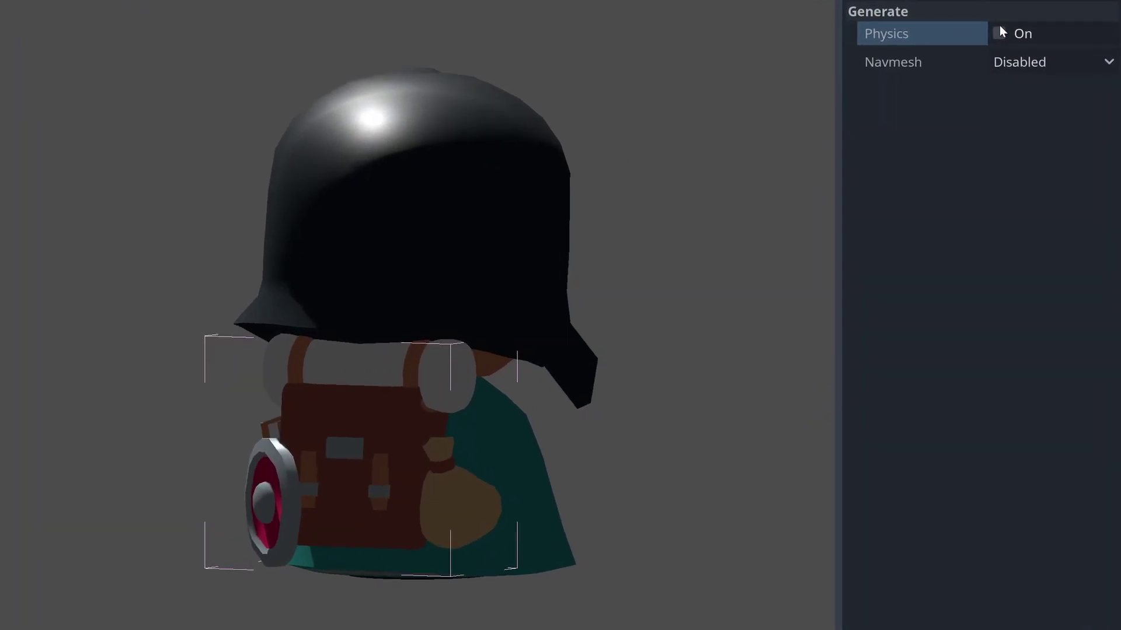
Generate physics for the backpack as a Dynamic body with Decompose Convex shape.
{"action": "left_click", "coordinate": [1002, 32]}
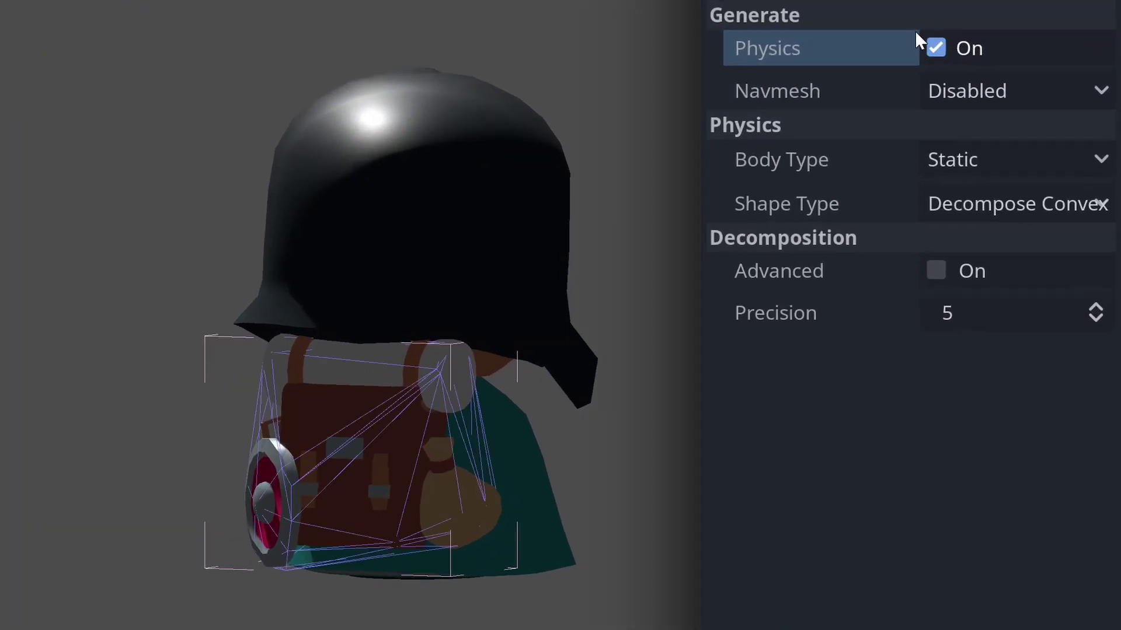
{"action": "left_click", "coordinate": [1004, 162]}
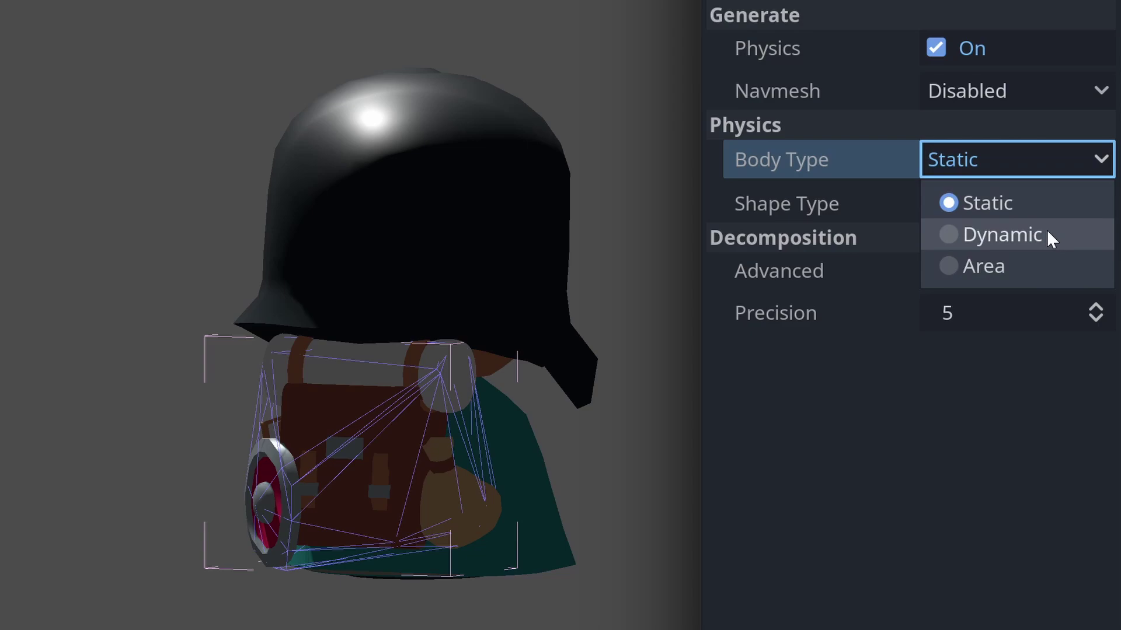
{"action": "left_click", "coordinate": [1076, 236]}
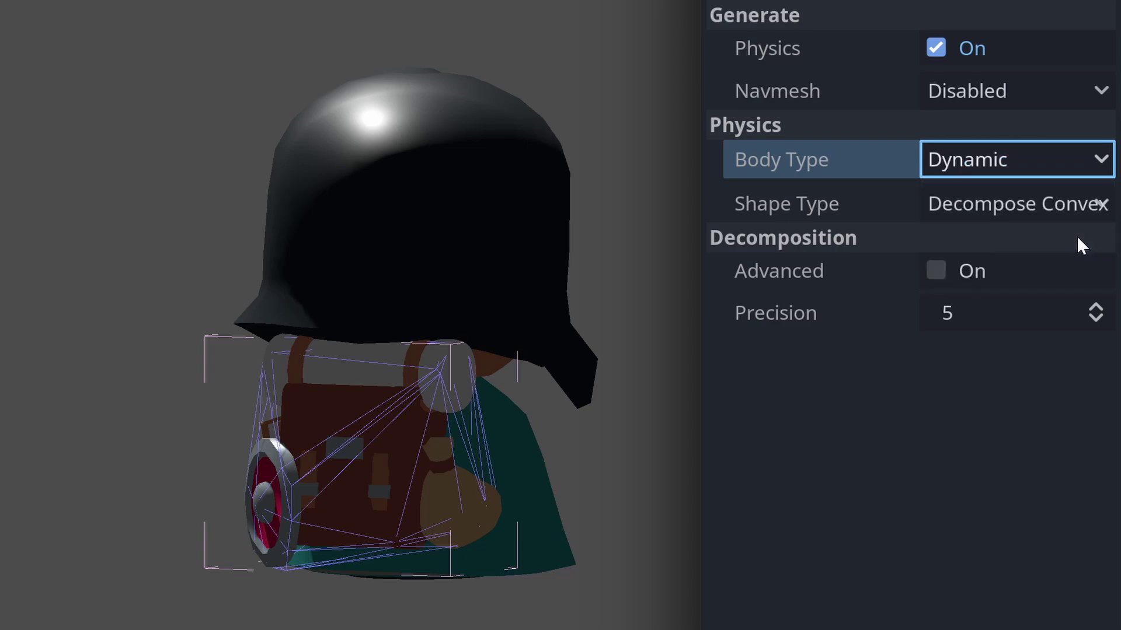
{"action": "left_click_drag", "start_coordinate": [595, 356], "coordinate": [444, 432]}
{"action": "left_click", "coordinate": [1007, 206]}
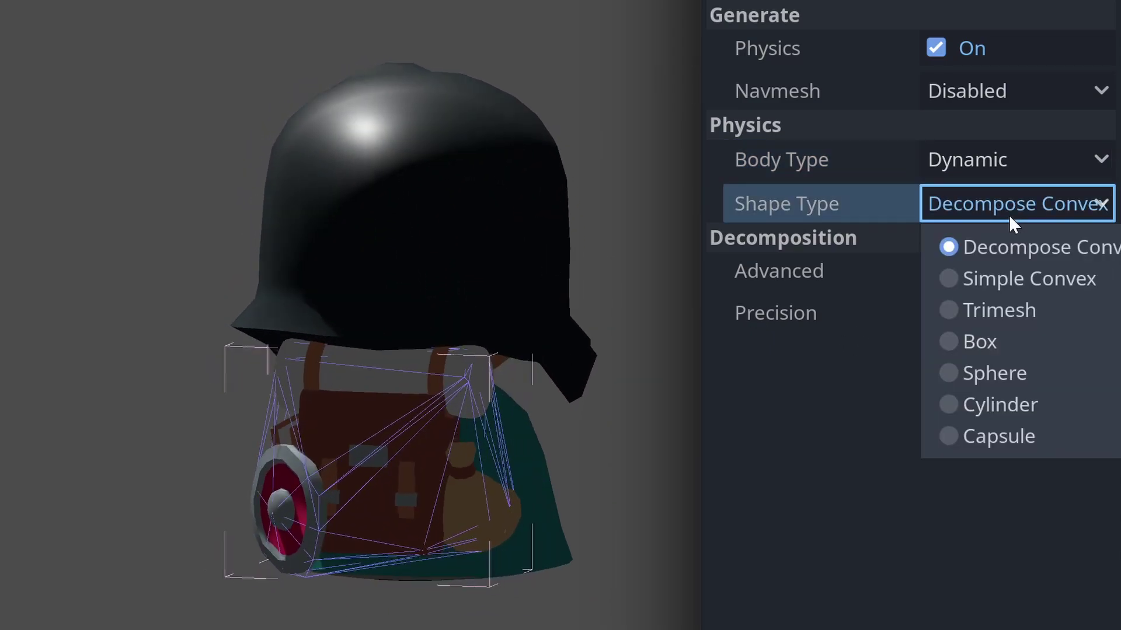
{"action": "left_click", "coordinate": [1061, 309]}
{"action": "scroll", "coordinate": [526, 450], "scroll_direction": "up", "scroll_amount": 4}
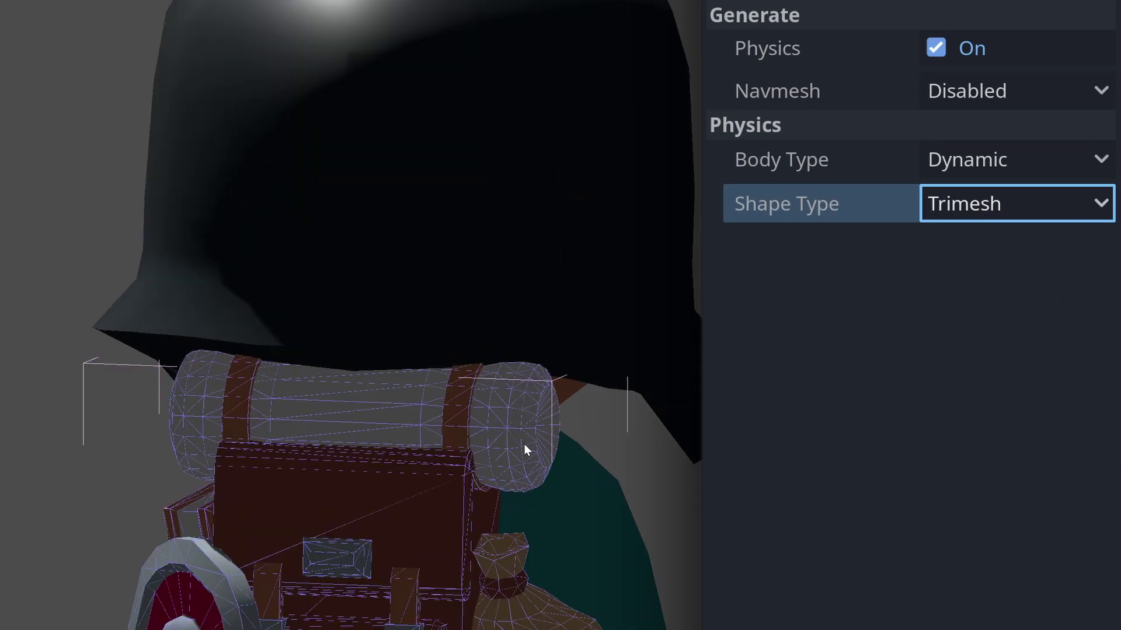
{"action": "mouse_move", "coordinate": [458, 492]}
{"action": "left_mouse_down"}
{"action": "mouse_move", "coordinate": [493, 488]}
{"action": "mouse_move", "coordinate": [450, 498]}
{"action": "mouse_move", "coordinate": [467, 484]}
{"action": "left_mouse_up"}
{"action": "scroll", "coordinate": [491, 484], "scroll_direction": "up", "scroll_amount": 2}
{"action": "scroll", "coordinate": [480, 493], "scroll_direction": "down", "scroll_amount": 2}
{"action": "scroll", "coordinate": [467, 486], "scroll_direction": "down", "scroll_amount": 3}
{"action": "scroll", "coordinate": [467, 484], "scroll_direction": "up", "scroll_amount": 3}
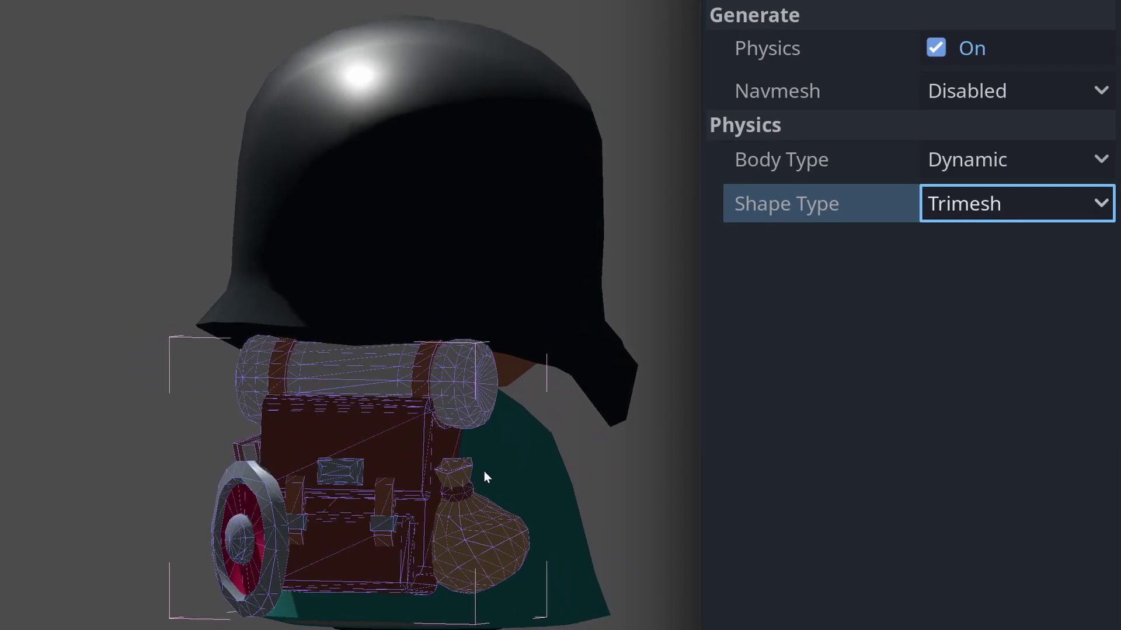
{"action": "left_click", "coordinate": [976, 207]}
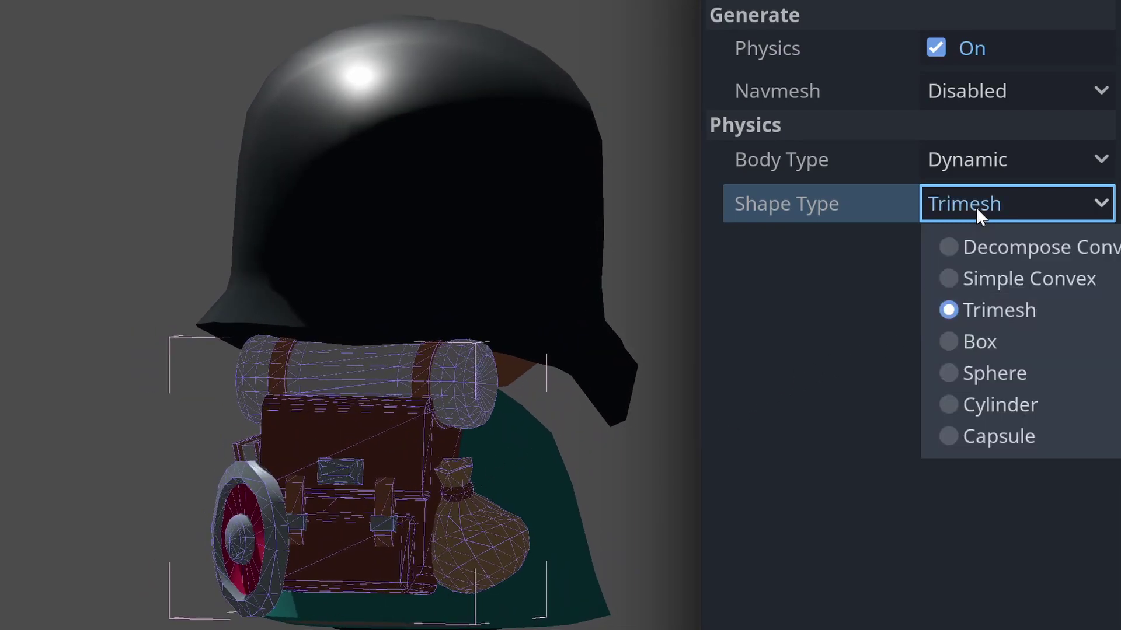
{"action": "left_click", "coordinate": [1042, 251]}
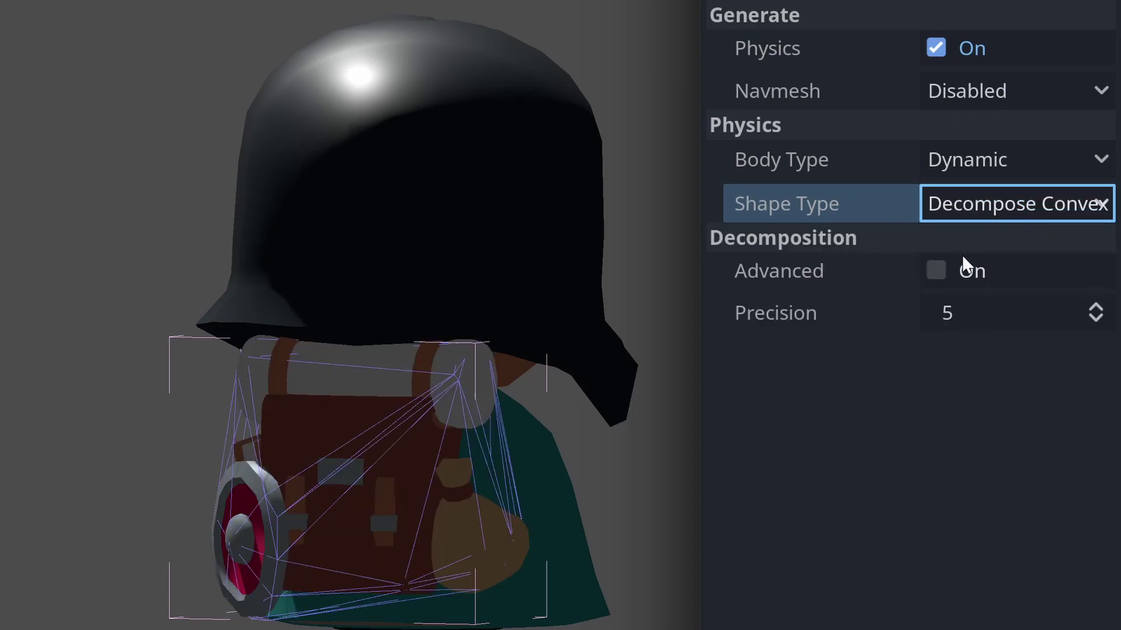
Enable Advanced decomposition for the backpack, toggling Normalize Mesh off and back on.
{"action": "left_click", "coordinate": [935, 271]}
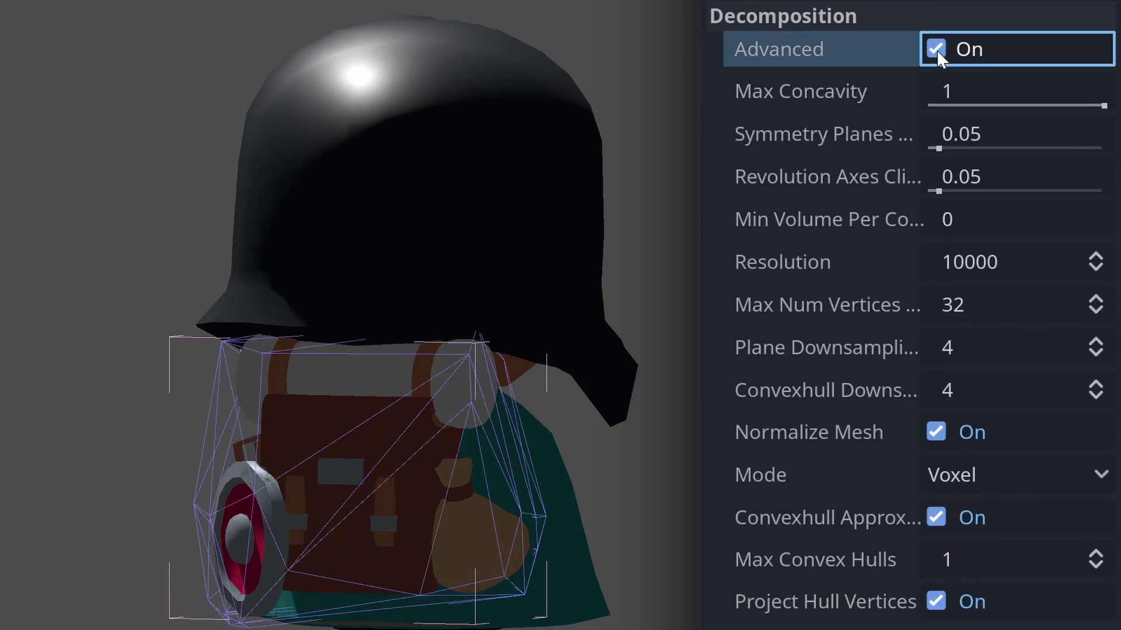
{"action": "left_click", "coordinate": [932, 435]}
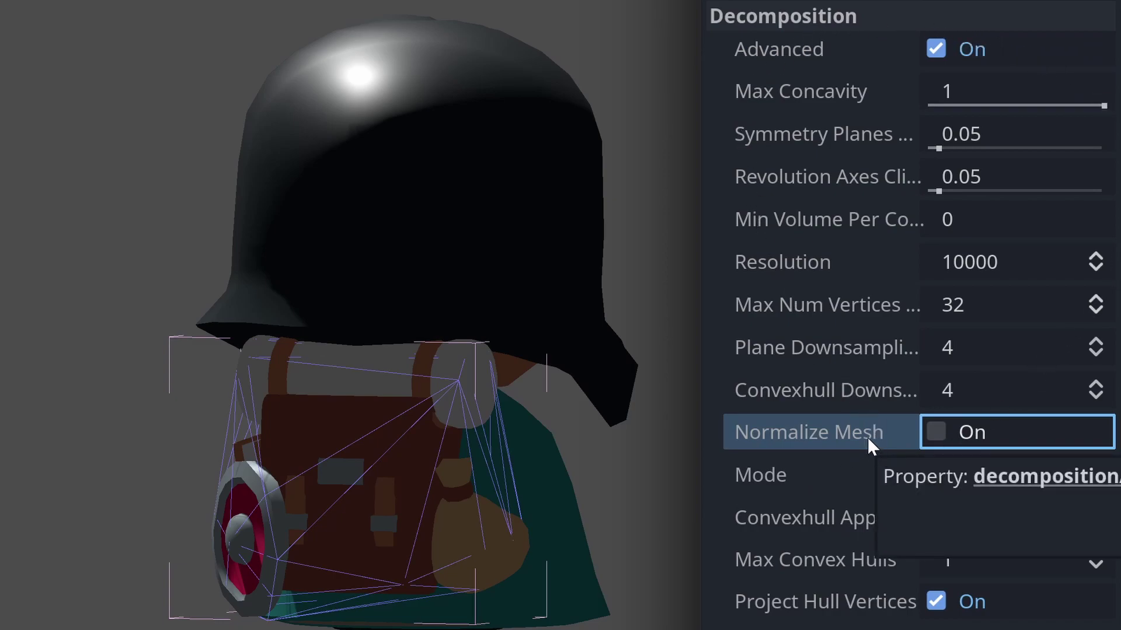
{"action": "left_click", "coordinate": [936, 432]}
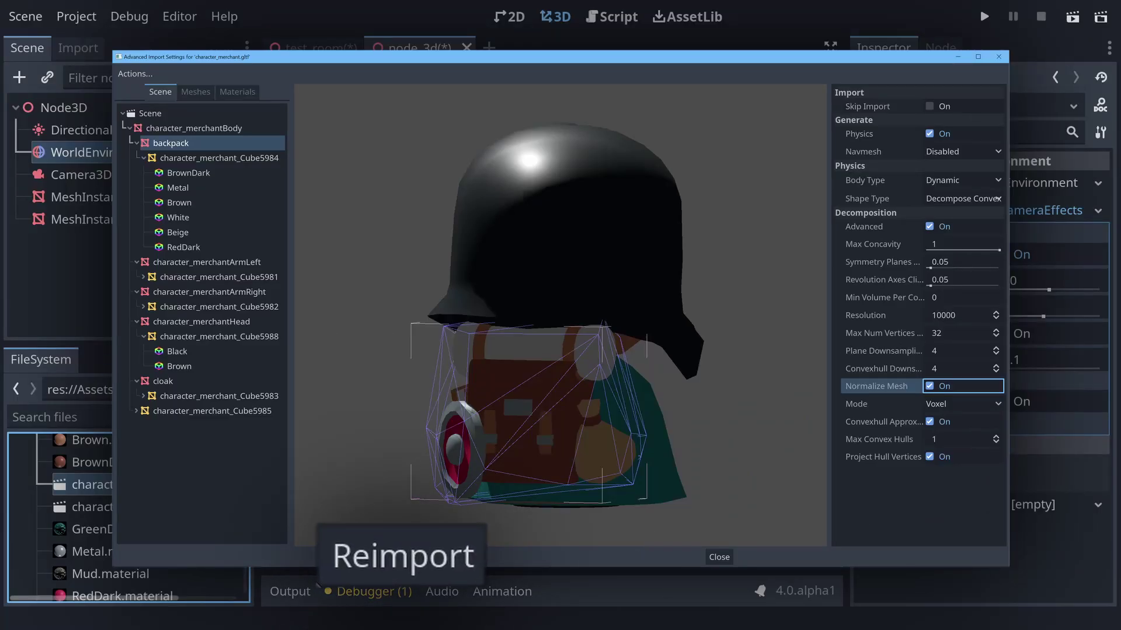
Reimport the merchant, add it to node_3d, and inspect the backpack's CollisionShape3D.
{"action": "left_click", "coordinate": [370, 564]}
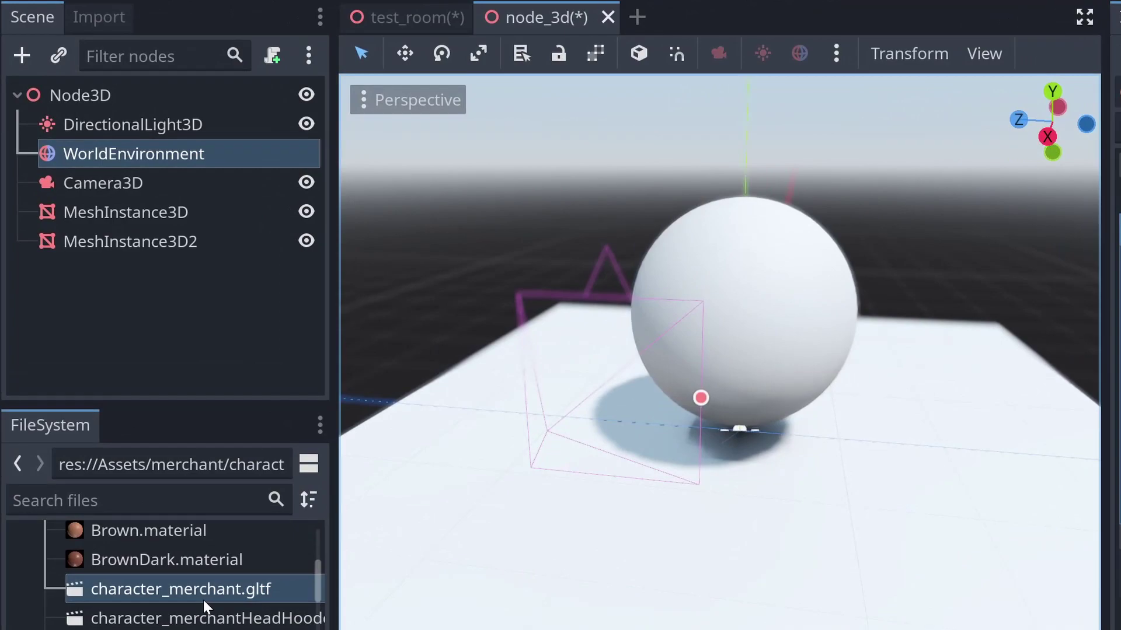
{"action": "left_click_drag", "start_coordinate": [181, 589], "coordinate": [140, 153]}
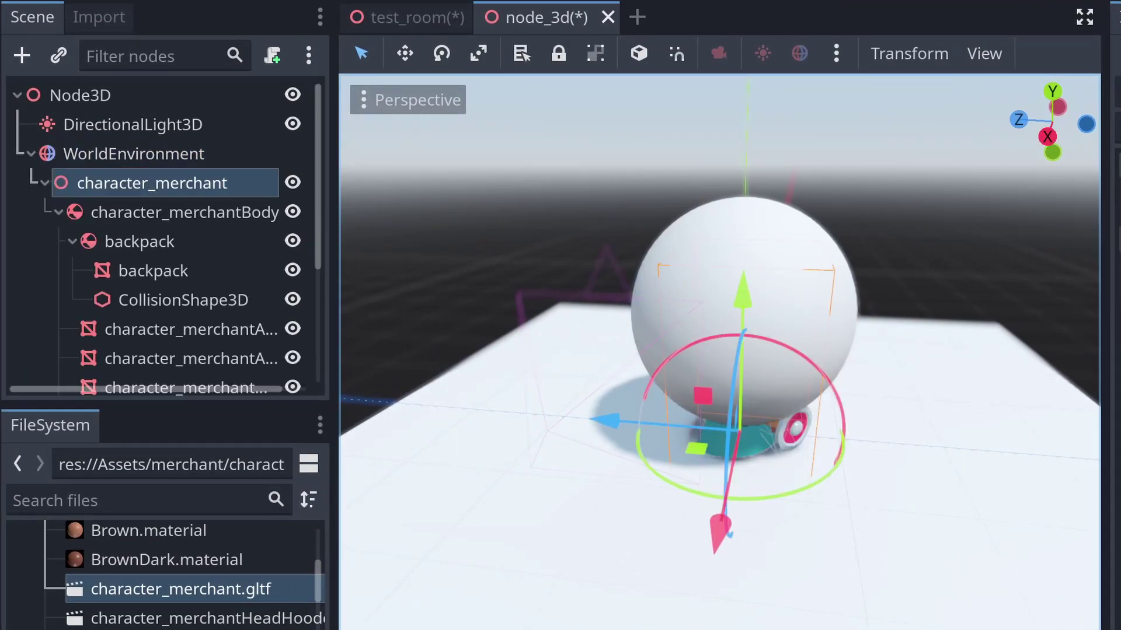
{"action": "mouse_move", "coordinate": [222, 212]}
{"action": "left_mouse_down"}
{"action": "mouse_move", "coordinate": [231, 193]}
{"action": "mouse_move", "coordinate": [249, 208]}
{"action": "mouse_move", "coordinate": [210, 203]}
{"action": "left_mouse_up"}
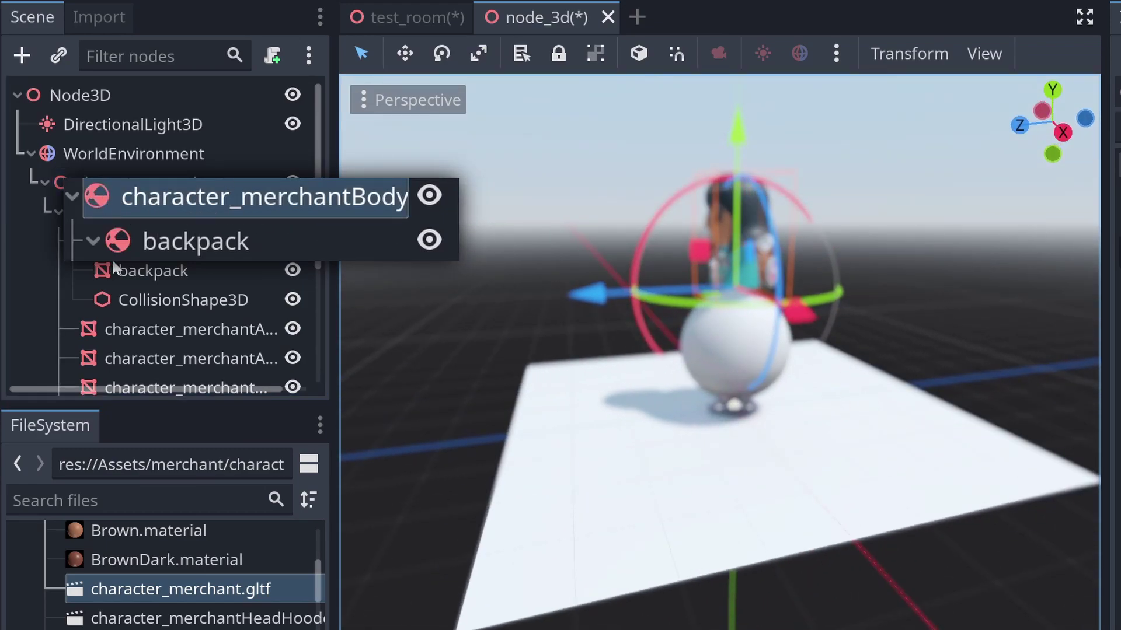
{"action": "left_click_drag", "start_coordinate": [113, 261], "coordinate": [151, 239]}
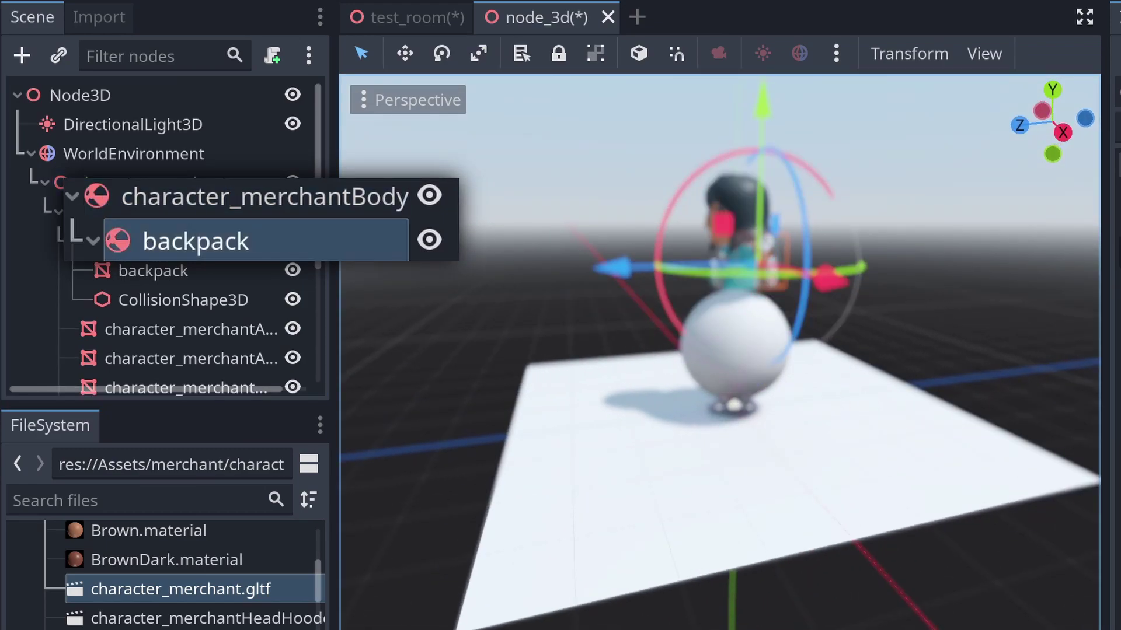
{"action": "scroll", "coordinate": [452, 237], "scroll_direction": "up", "scroll_amount": 3}
{"action": "middle_click_drag", "start_coordinate": [443, 274], "coordinate": [452, 237]}
{"action": "scroll", "coordinate": [782, 370], "scroll_direction": "up", "scroll_amount": 8}
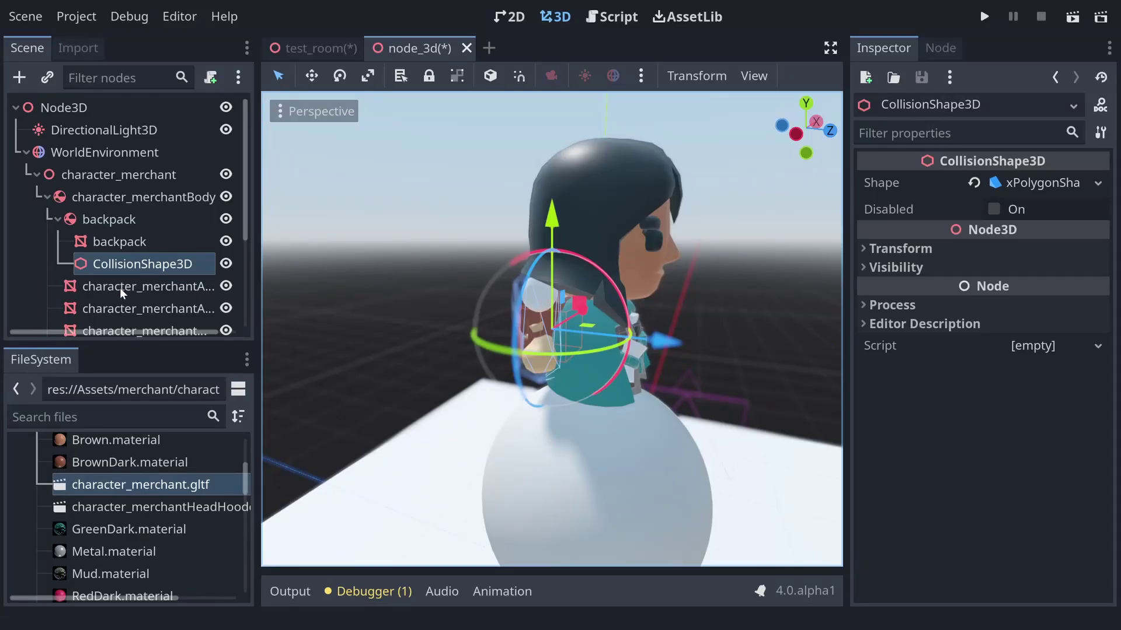
{"action": "left_click", "coordinate": [105, 175]}
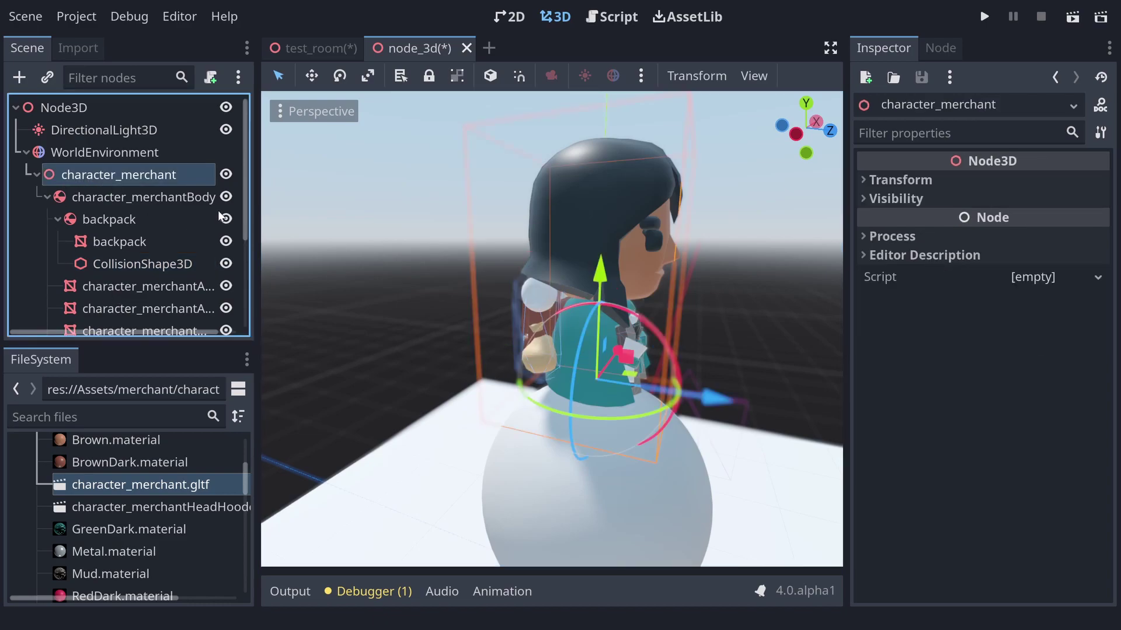
Delete the merchant from the scene and select the sphere's MeshInstance3D2.
{"action": "key", "text": "Delete"}
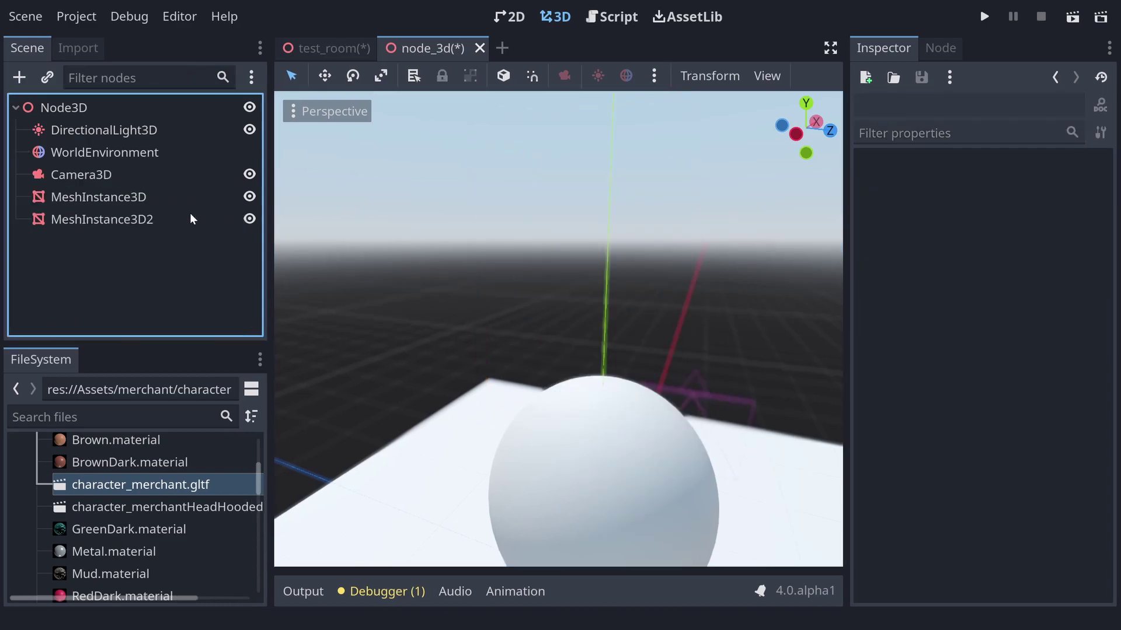
{"action": "left_click", "coordinate": [130, 195]}
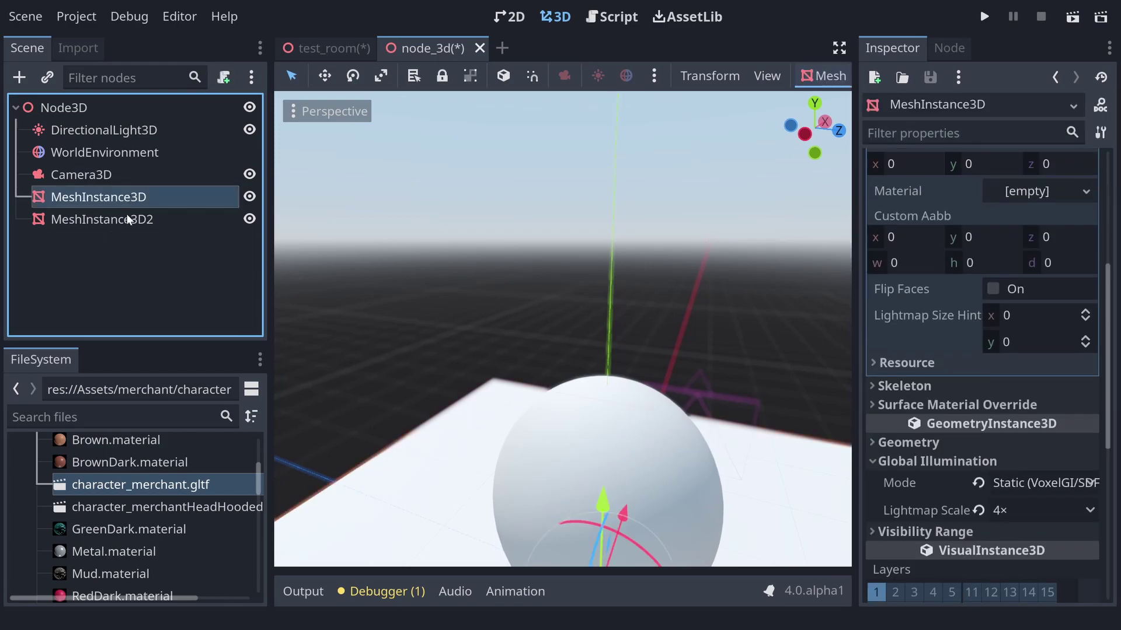
{"action": "left_click", "coordinate": [126, 218]}
Open the sphere's override material and expand Transparency (Disabled, Mix blend, Back culling).
{"action": "left_click", "coordinate": [1039, 327]}
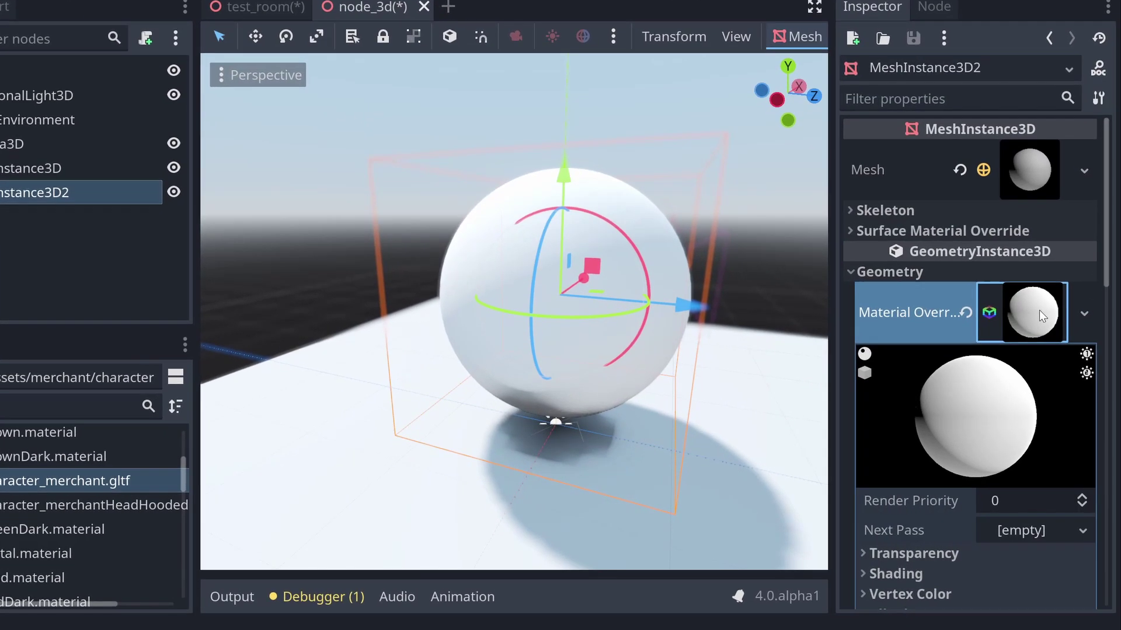
{"action": "scroll", "coordinate": [898, 376], "scroll_direction": "down", "scroll_amount": 5}
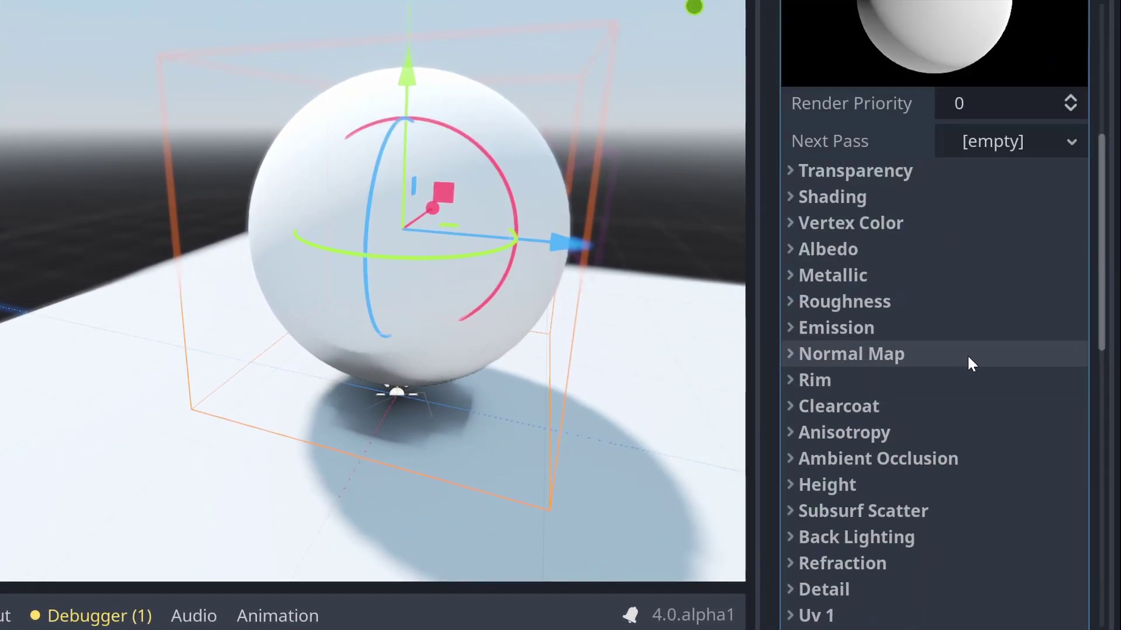
{"action": "scroll", "coordinate": [966, 322], "scroll_direction": "up", "scroll_amount": 4}
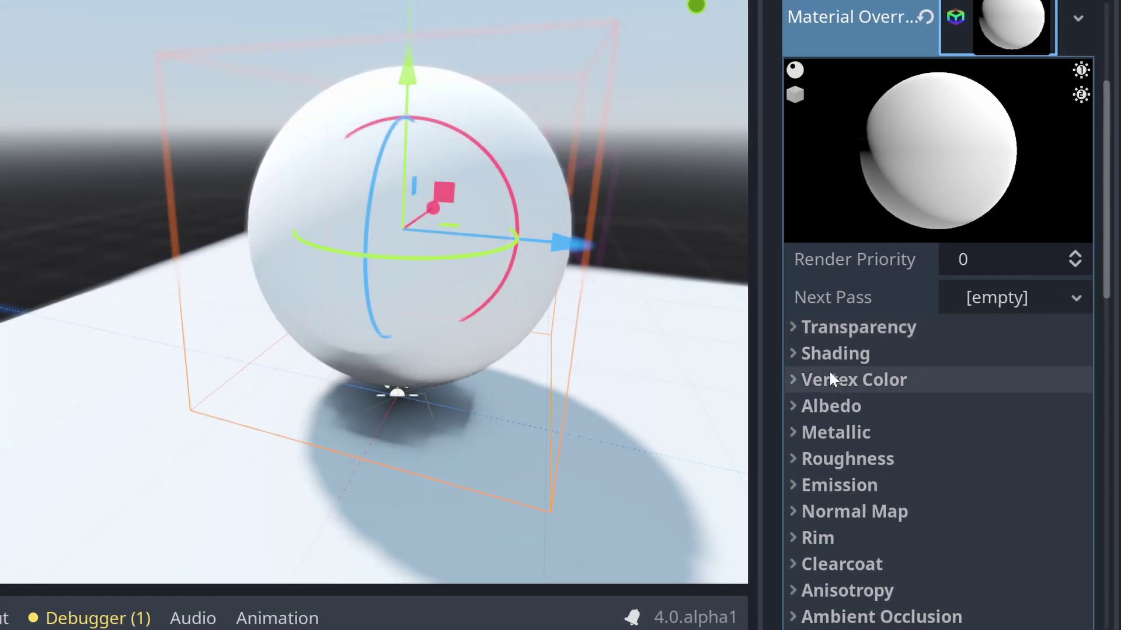
{"action": "scroll", "coordinate": [836, 320], "scroll_direction": "down", "scroll_amount": 5}
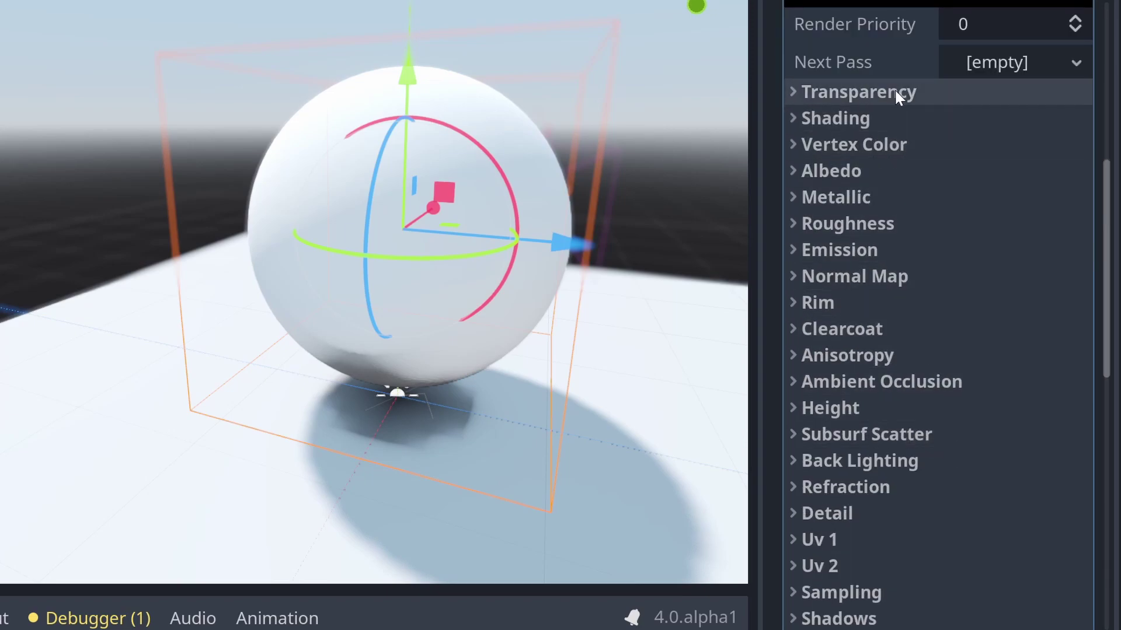
{"action": "left_click", "coordinate": [828, 90]}
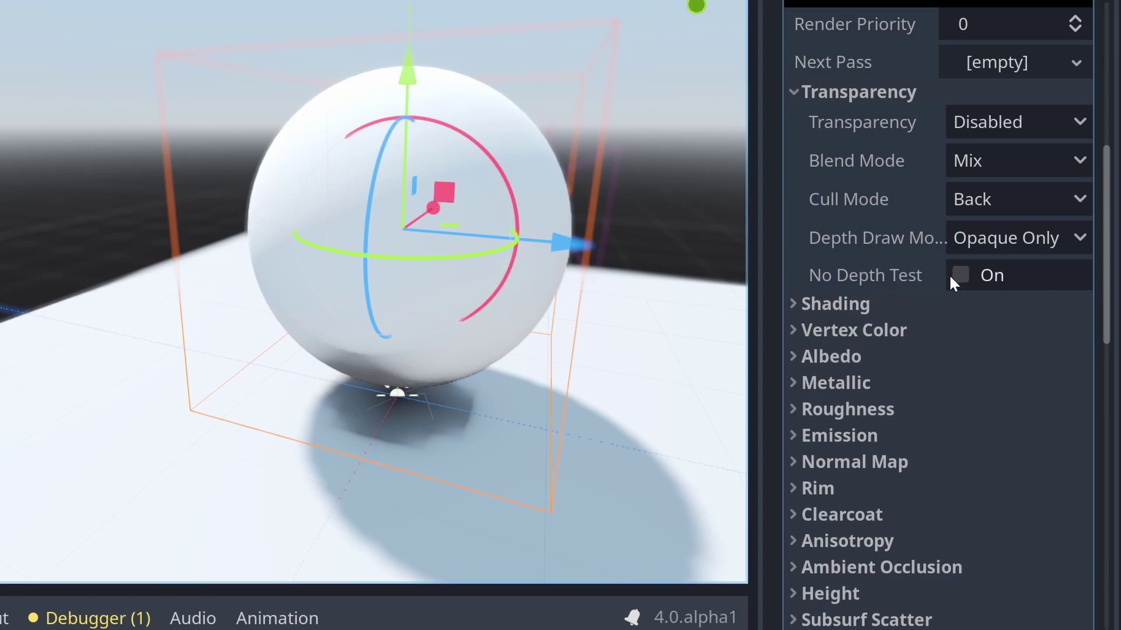